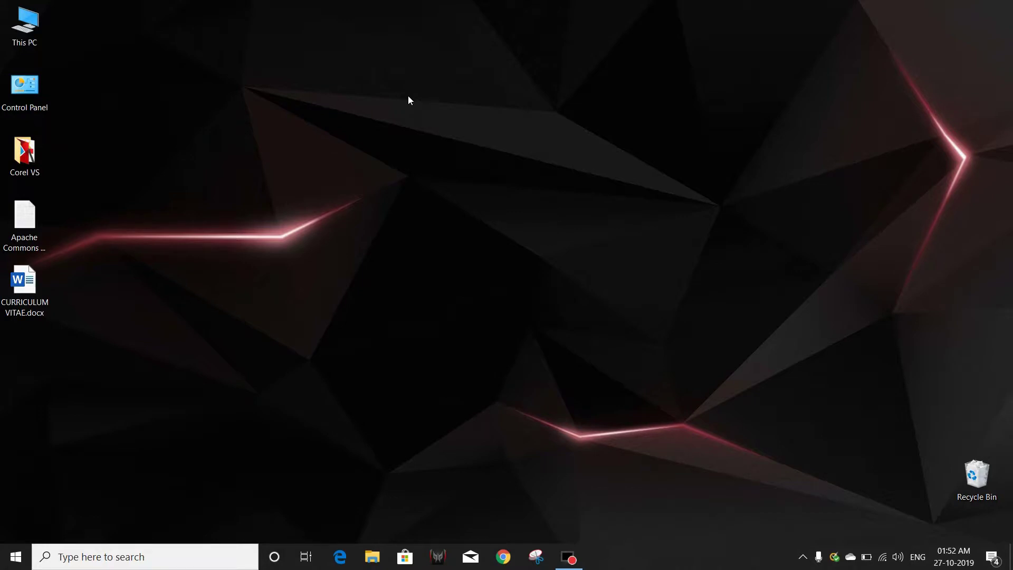
Search Google for 'download eclipse for jee developers' in Chrome
left_click(502, 556)
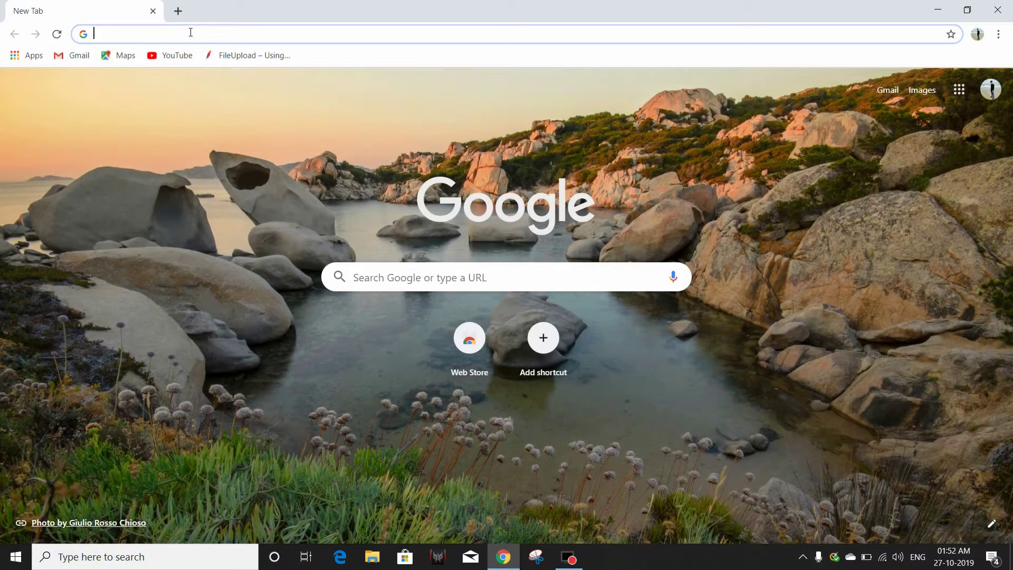
type("download eclipse for jee developers")
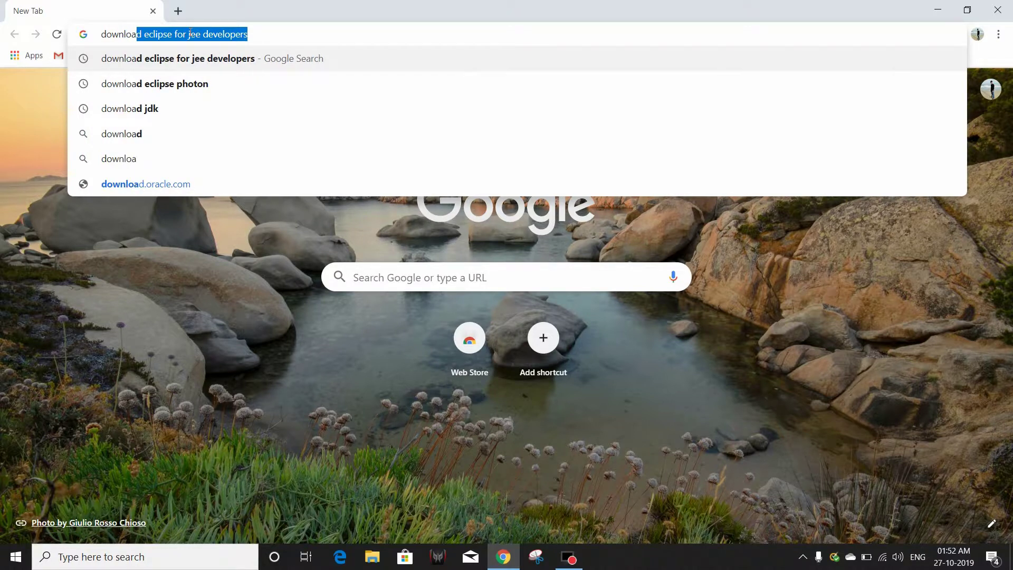
key("End")
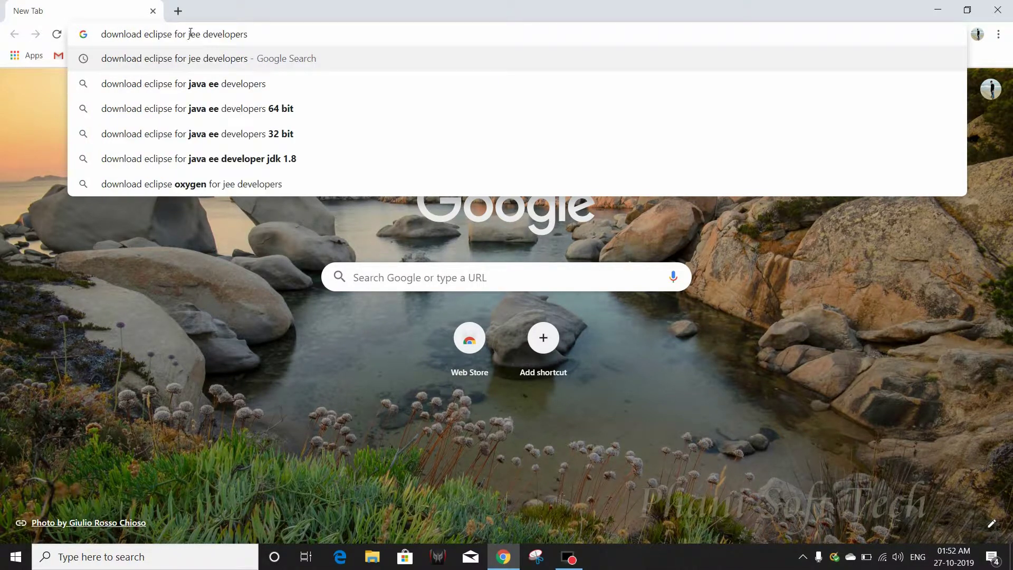
left_click_drag(246, 34, 184, 41)
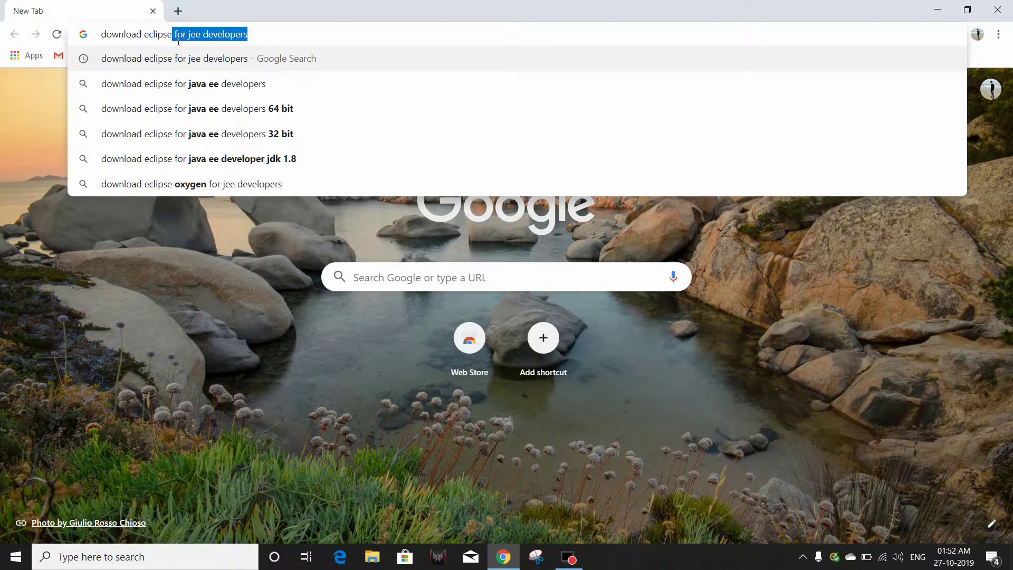
left_click_drag(184, 41, 148, 40)
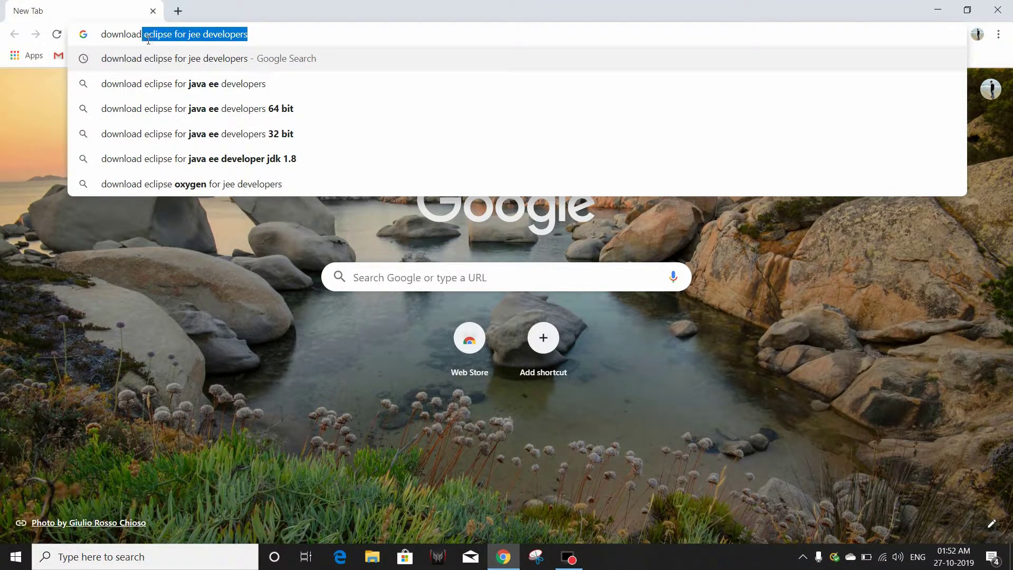
left_click(257, 40)
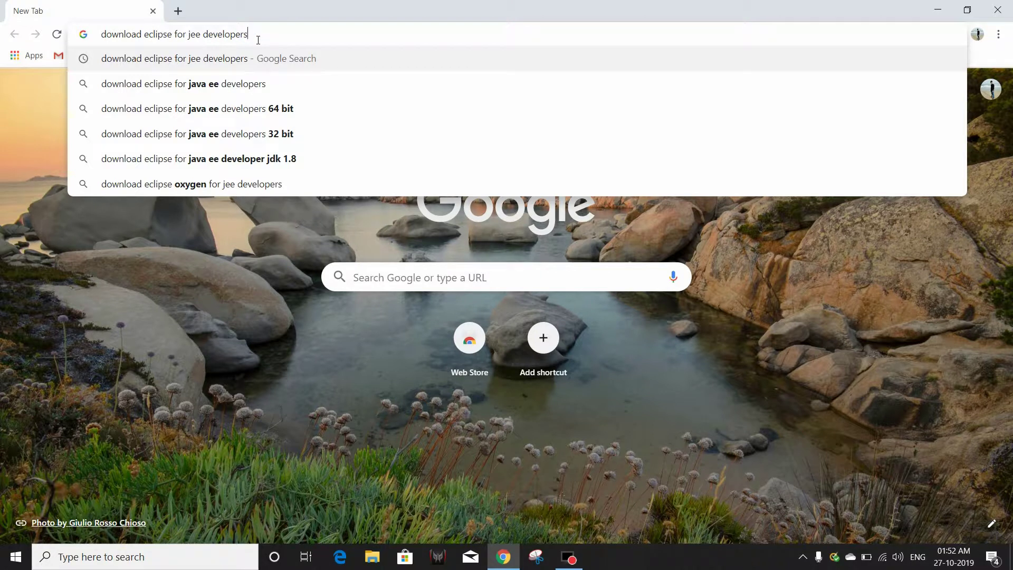
key("Return")
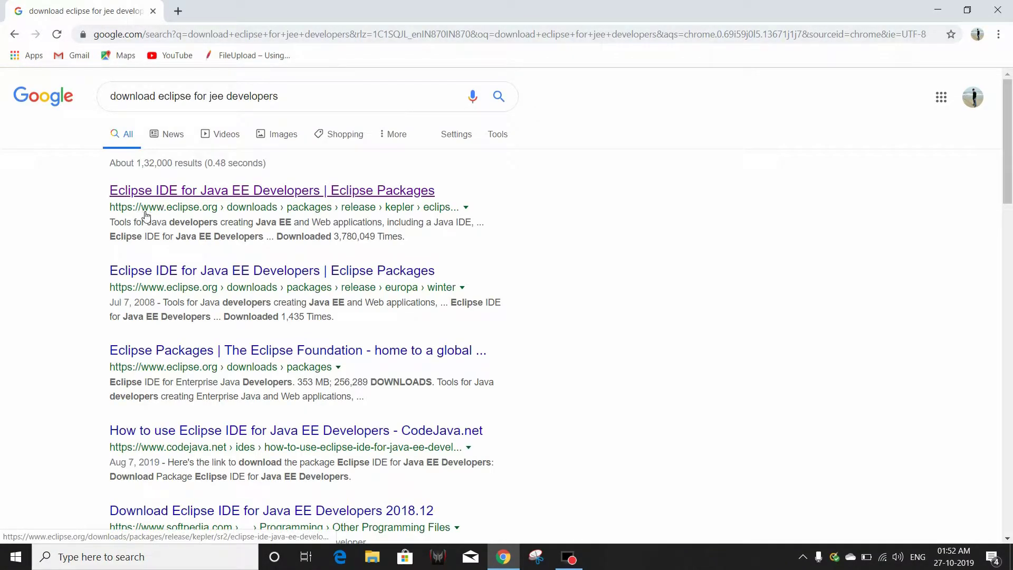
Open the first Eclipse packages result in a new tab and switch to it
right_click(241, 193)
left_click(268, 201)
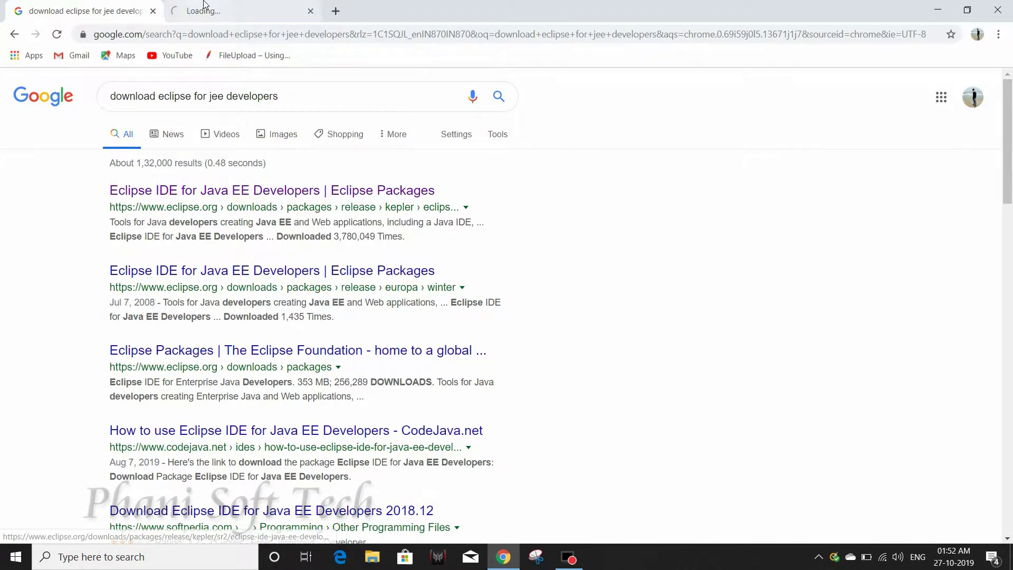
left_click(230, 11)
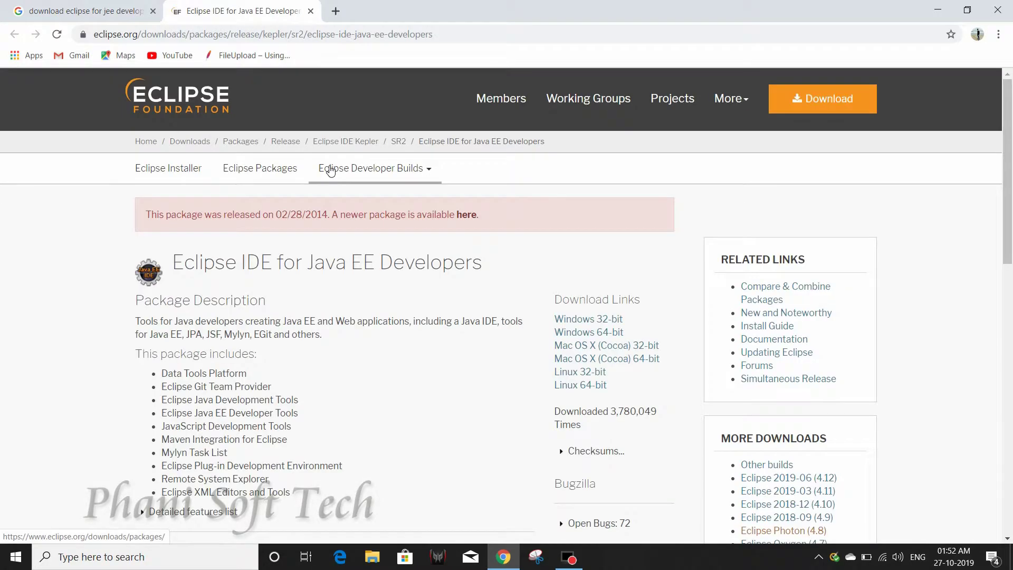
scroll(464, 294, "down", 1)
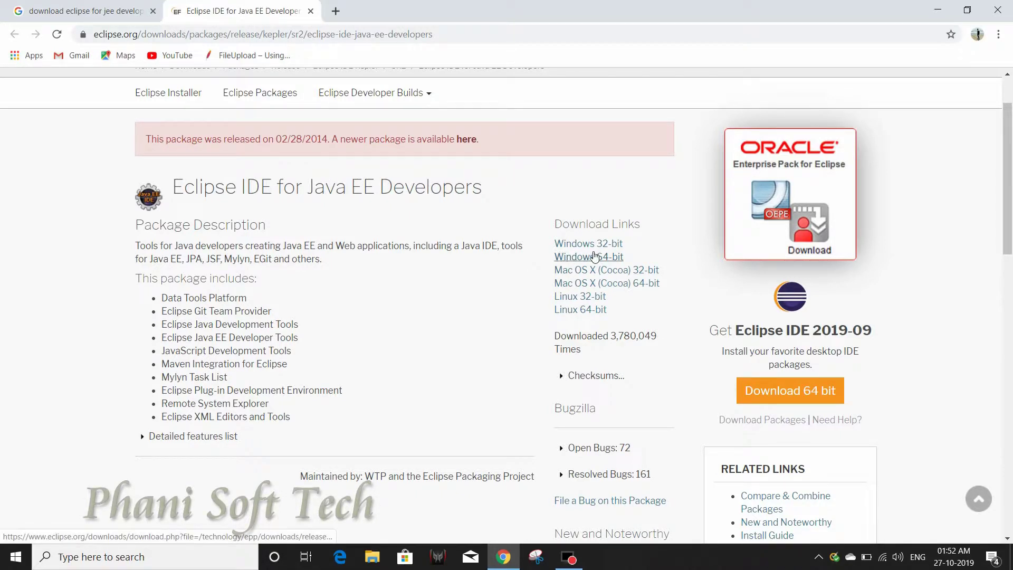
scroll(498, 316, "down", 2)
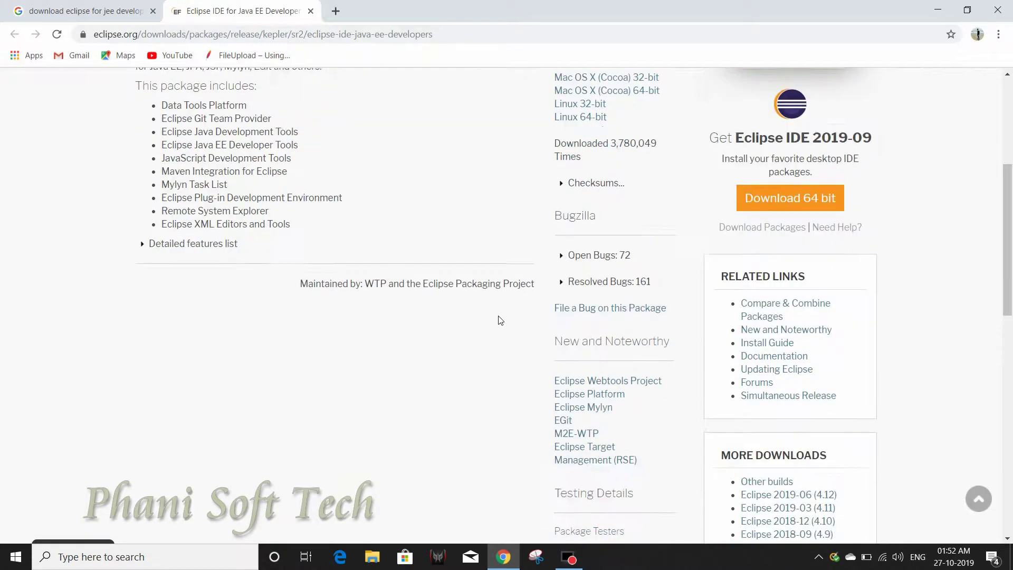
scroll(498, 320, "down", 2)
scroll(498, 319, "down", 1)
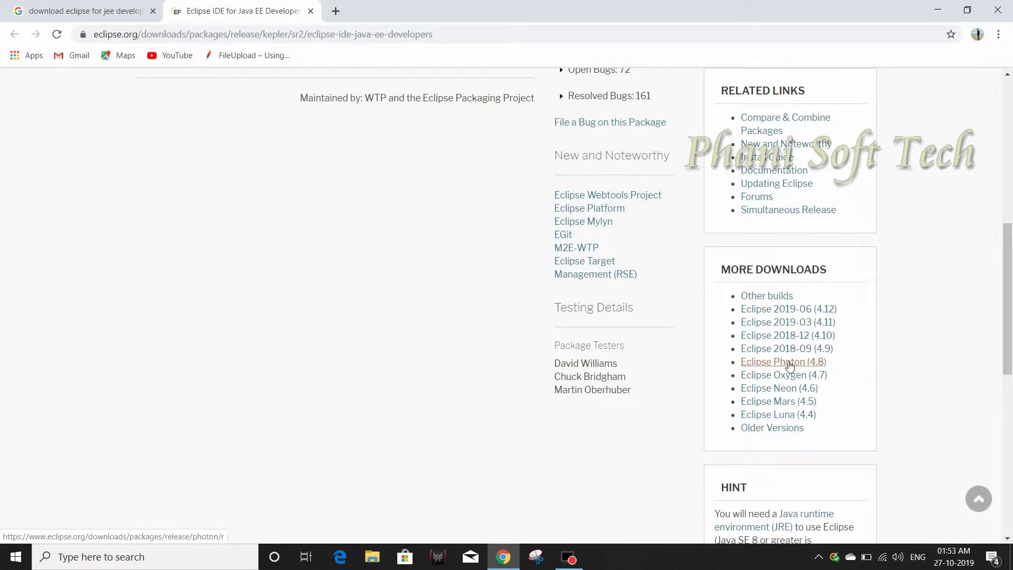
Open Eclipse Photon (4.8) downloads and choose the Windows 64-bit Java EE Developers package
left_click(789, 364)
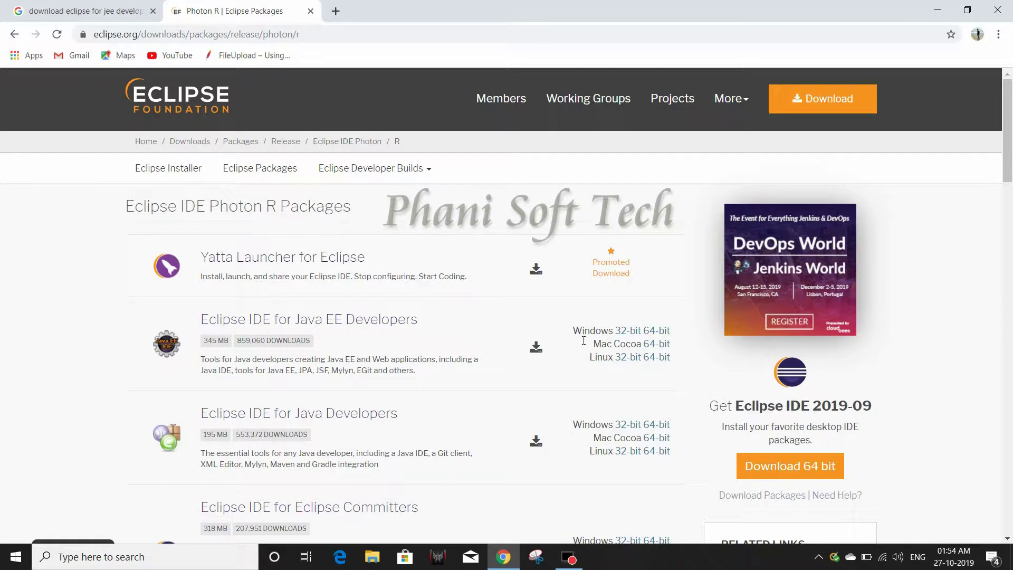
left_click(656, 332)
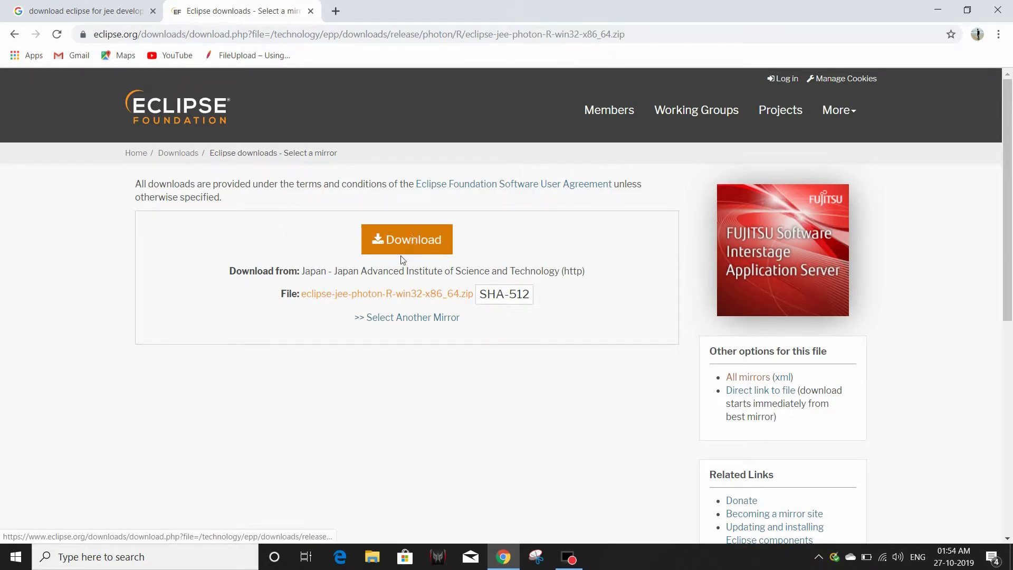
Start downloading eclipse-jee-photon-R-win32-x86_64.zip from the suggested mirror
left_click(422, 239)
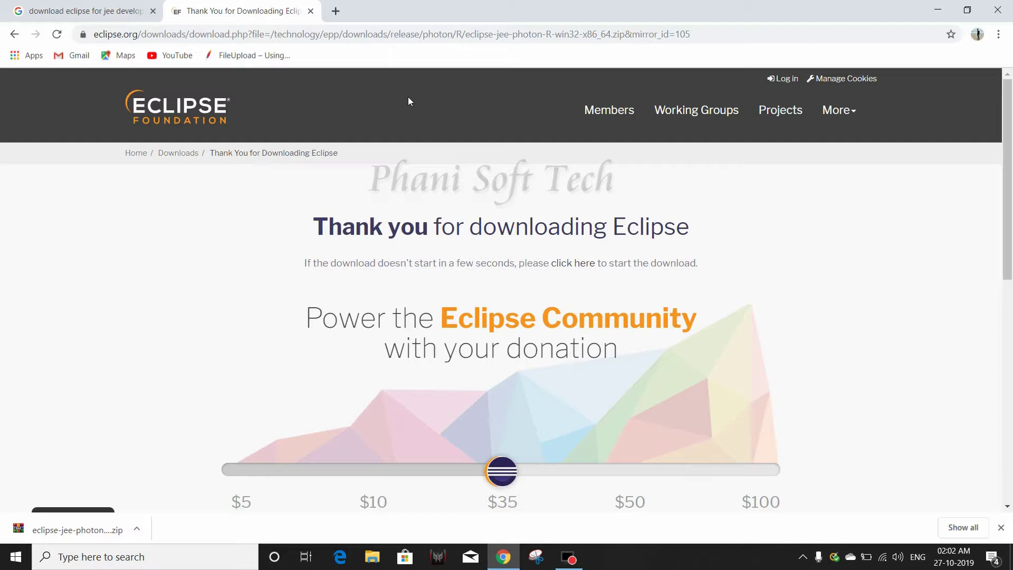
Show the downloaded zip in its folder and navigate to drive E via This PC
left_click(137, 532)
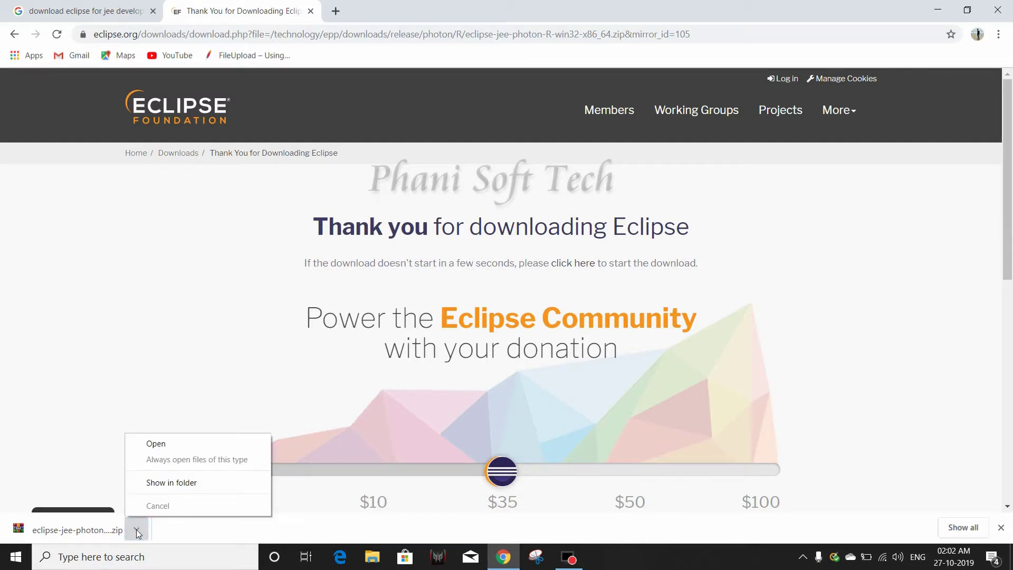
left_click(167, 481)
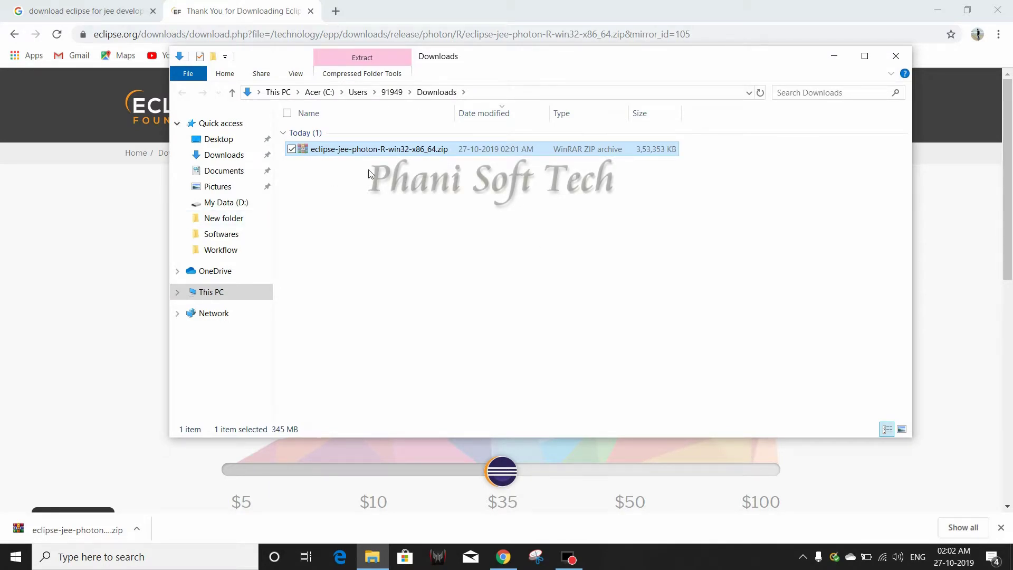
left_click(230, 204)
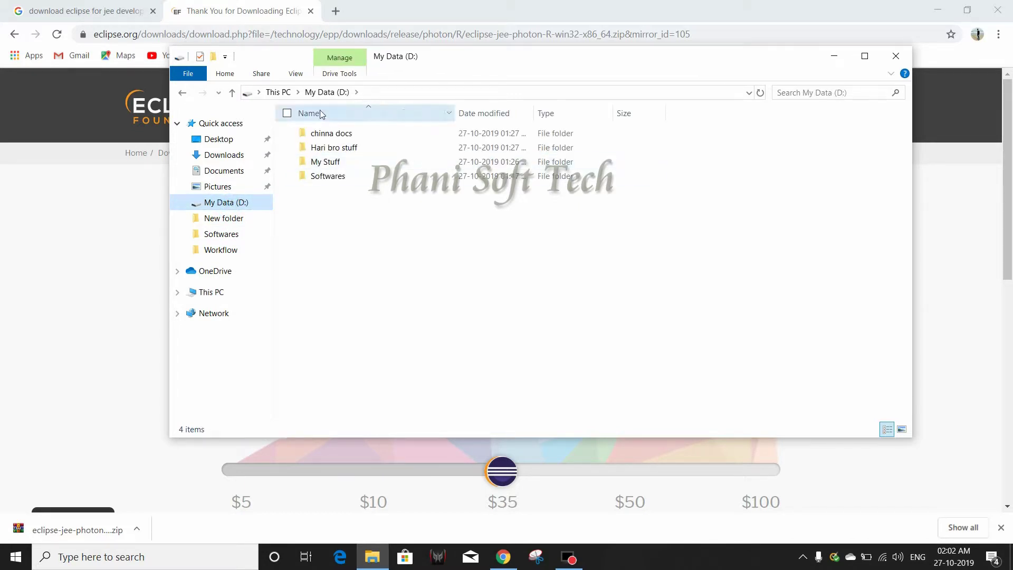
left_click(277, 92)
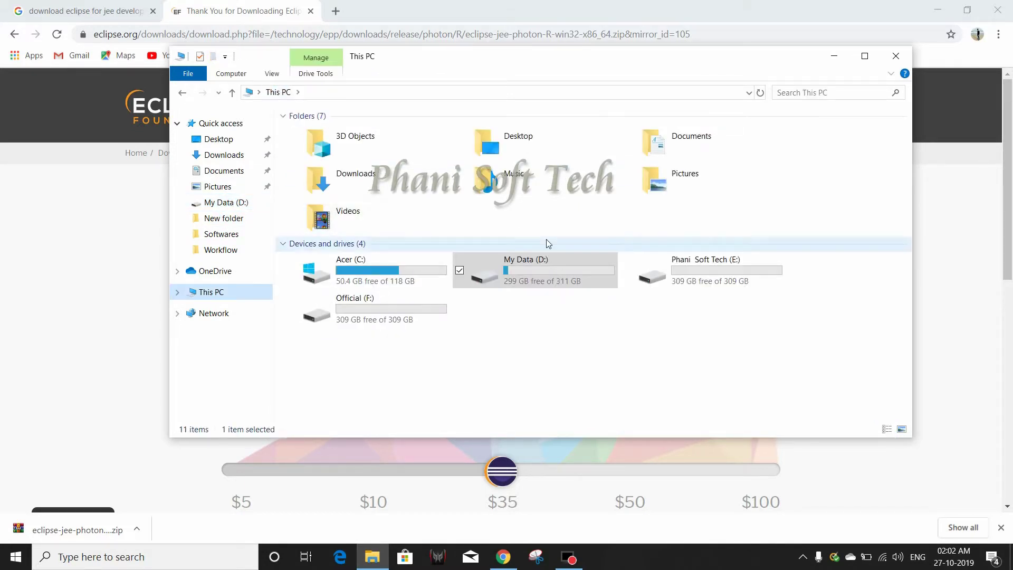
double_click(703, 265)
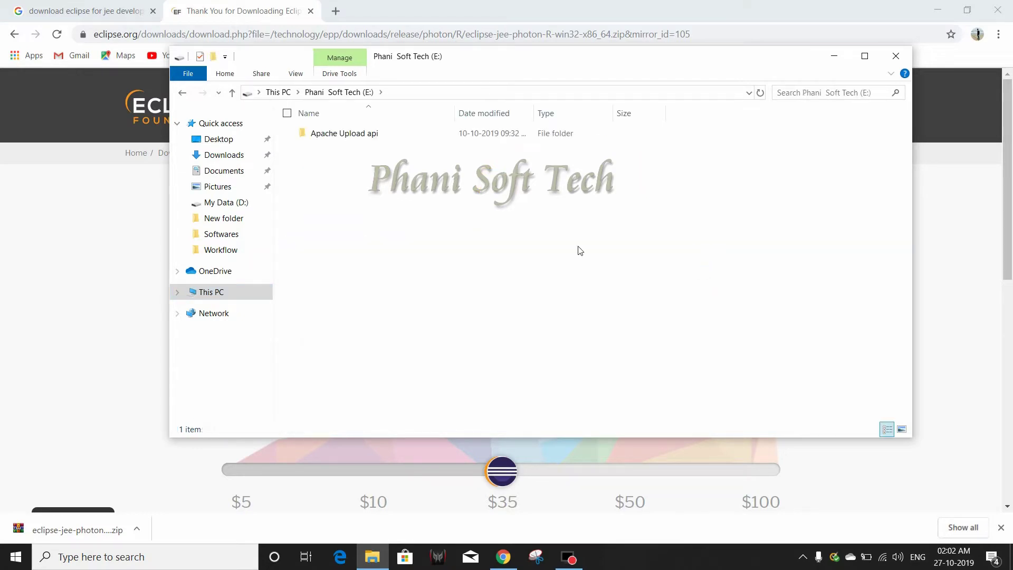
Create a new folder named Eclipse on drive E and paste the Eclipse zip into it
key("ctrl+shift+n")
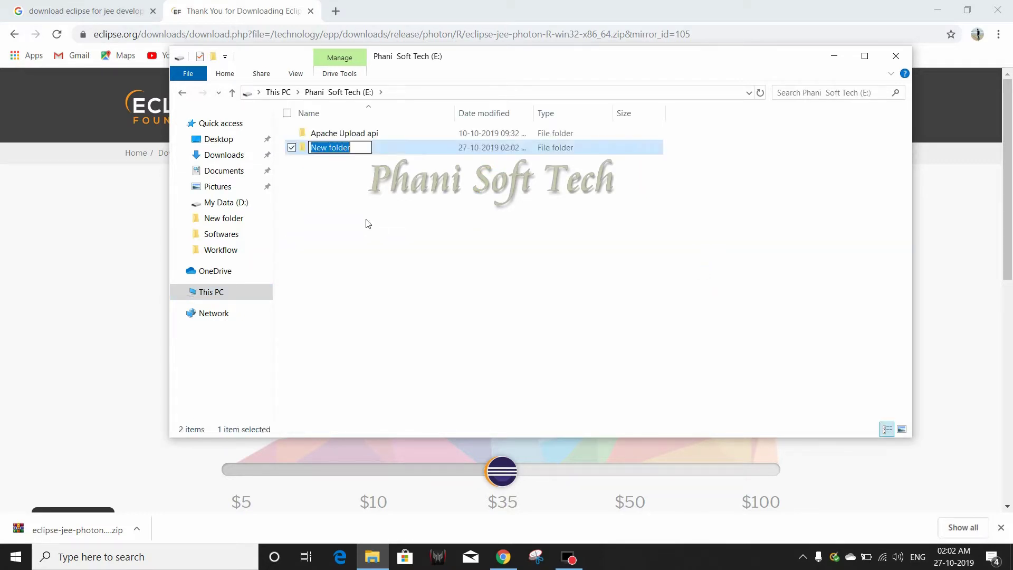
type("Ecli")
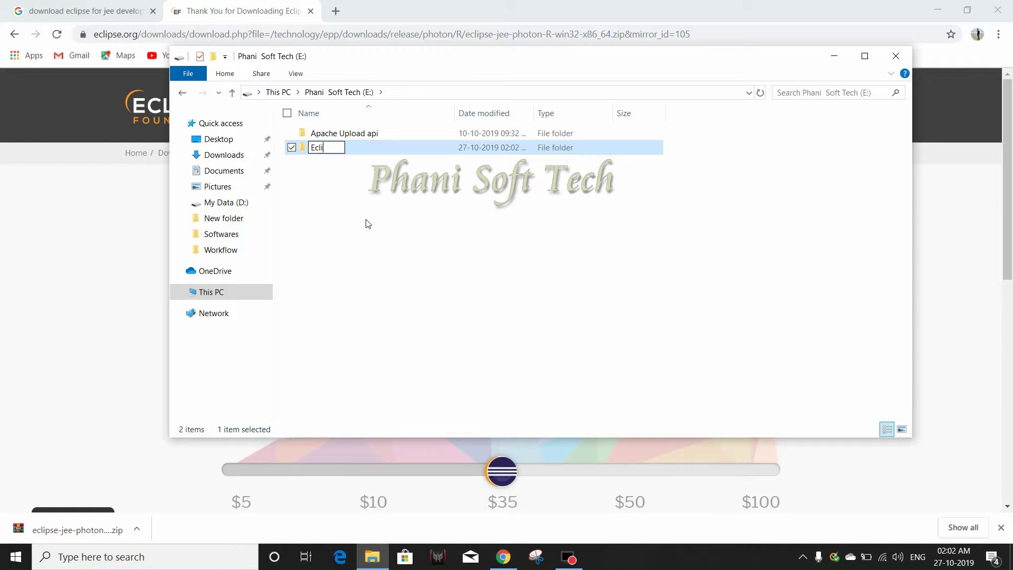
type("pse")
key("Return")
key("Return")
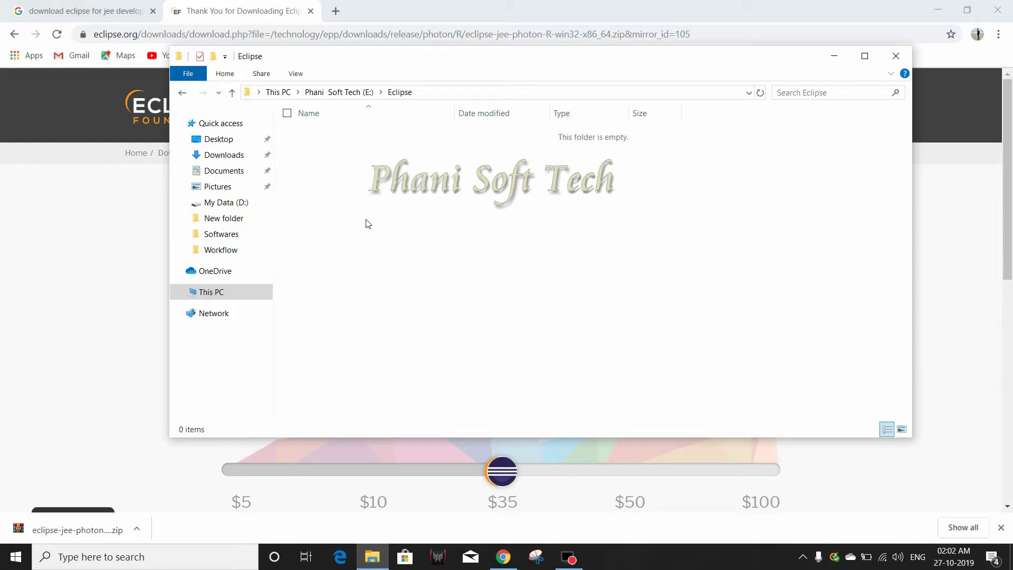
key("ctrl+v")
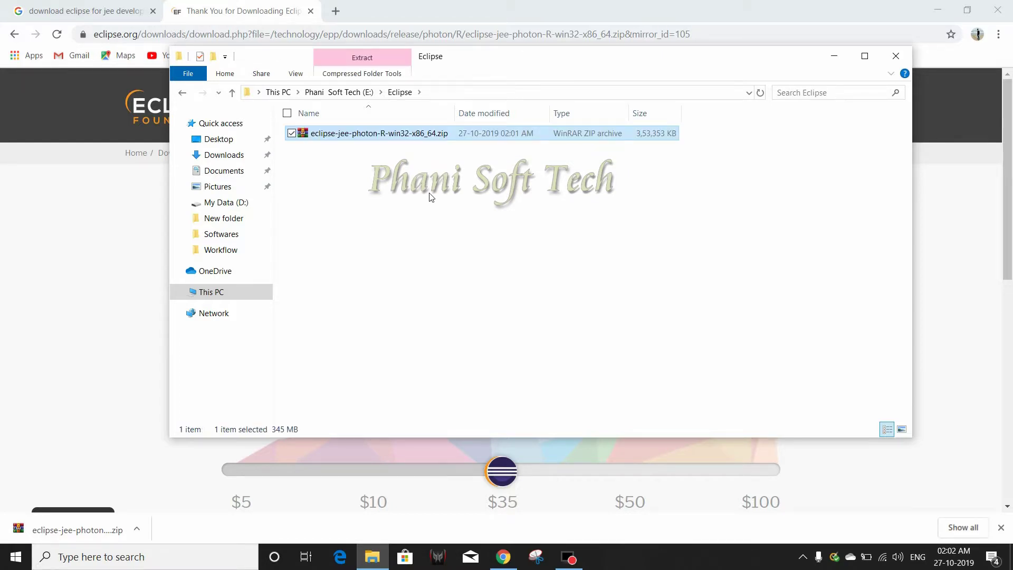
left_click(430, 193)
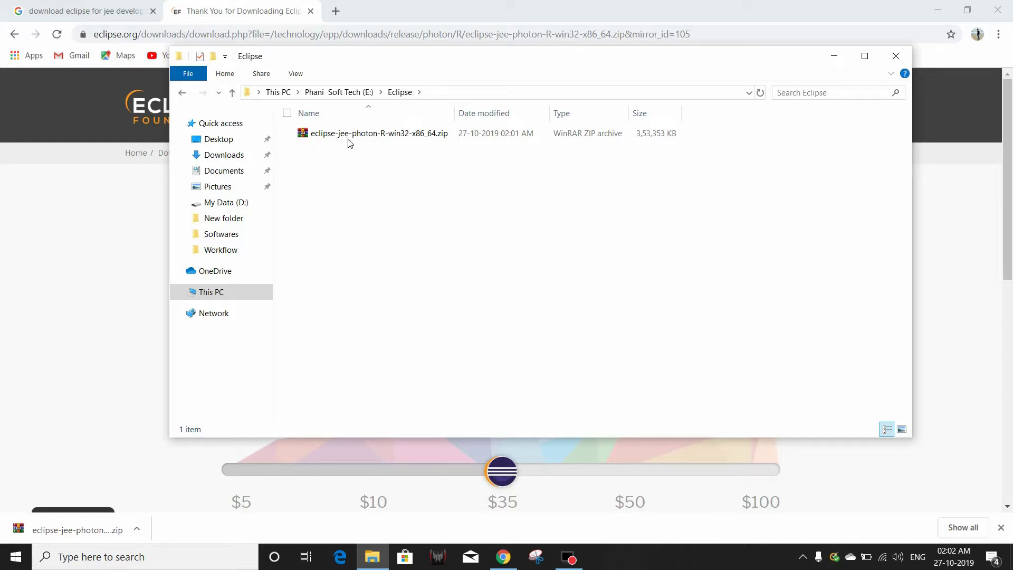
Extract the zip into its own eclipse-jee-photon-R-win32-x86_64 folder and minimize Chrome
left_click(376, 135)
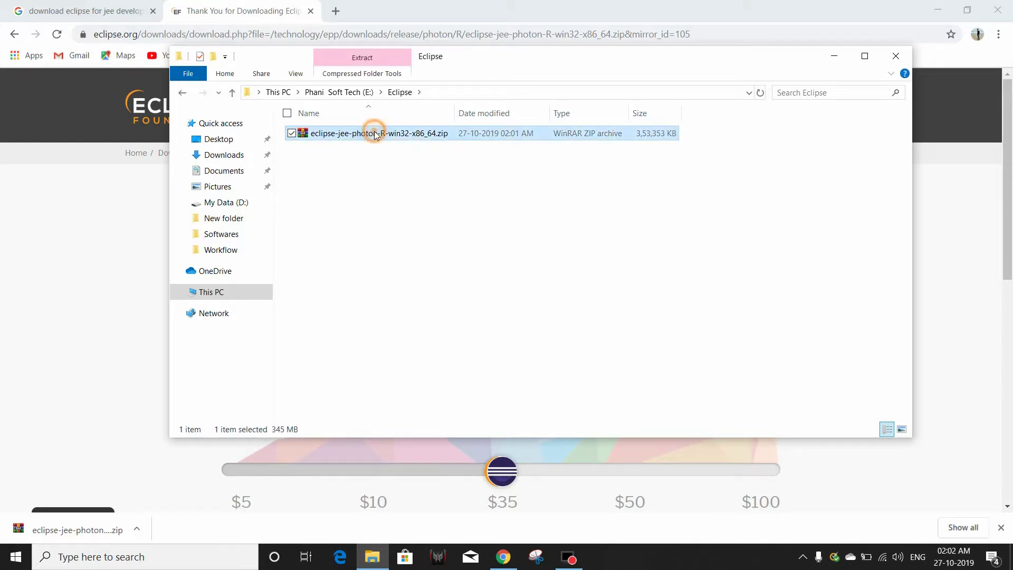
right_click(376, 135)
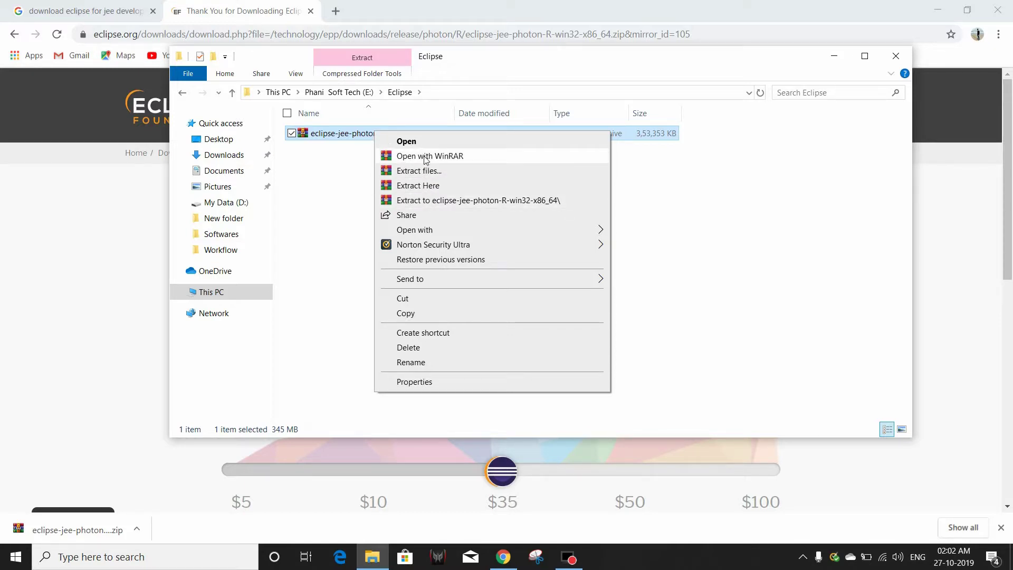
left_click(438, 204)
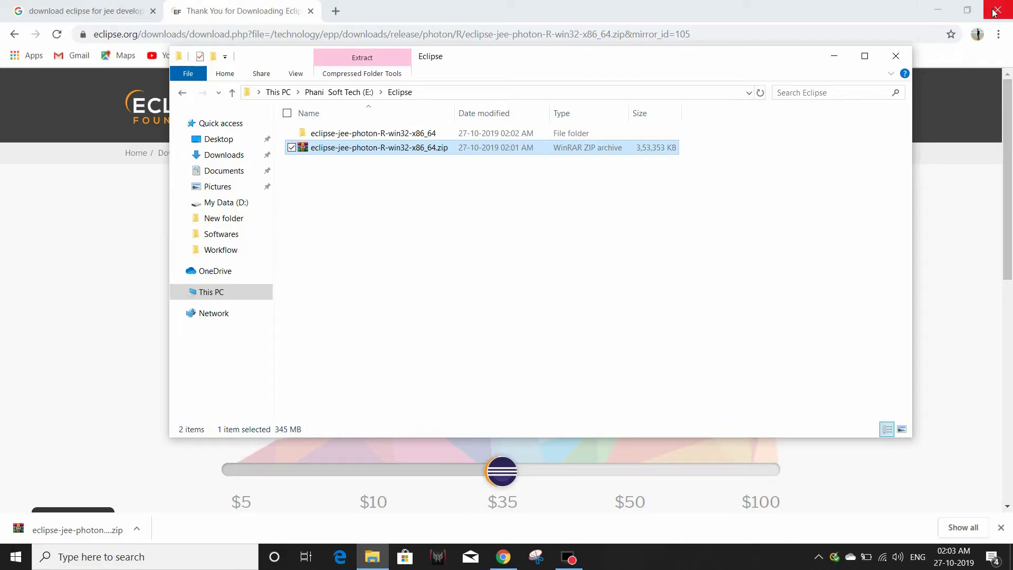
left_click(937, 10)
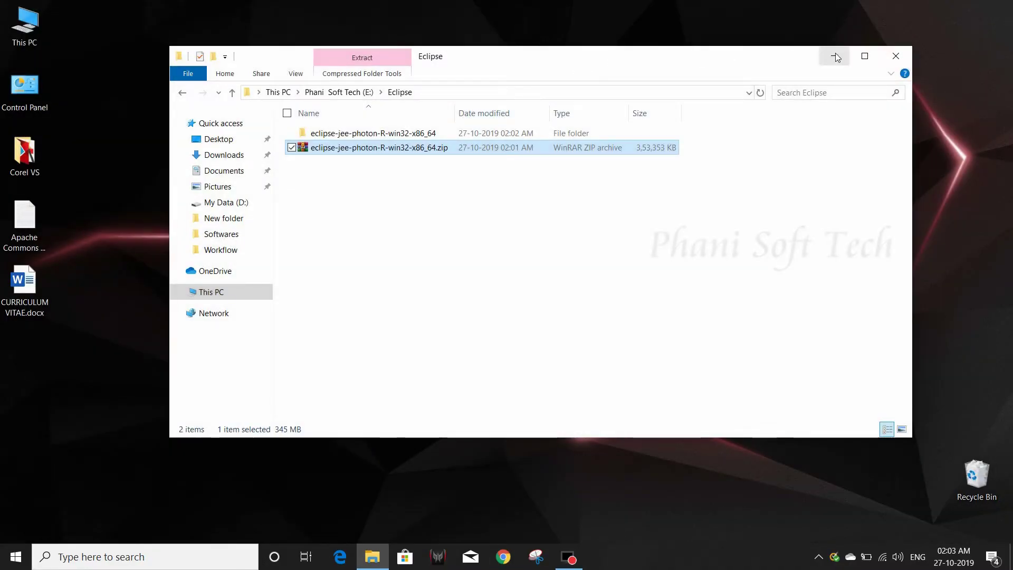
Open C:\Program Files\Java from This PC to check jdk1.8.0_231 and jre1.8.0_231
left_click(829, 57)
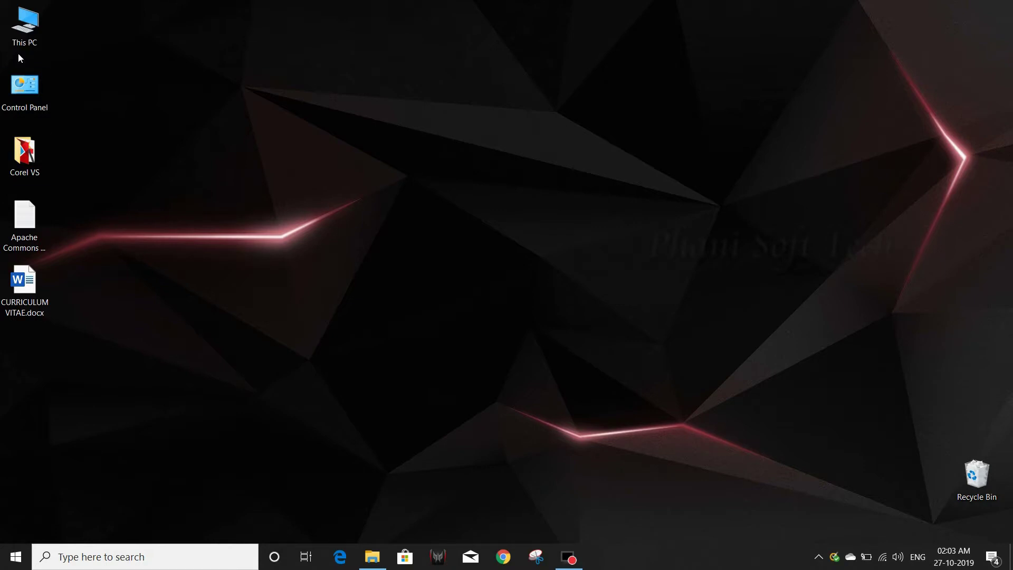
left_click(26, 27)
double_click(26, 26)
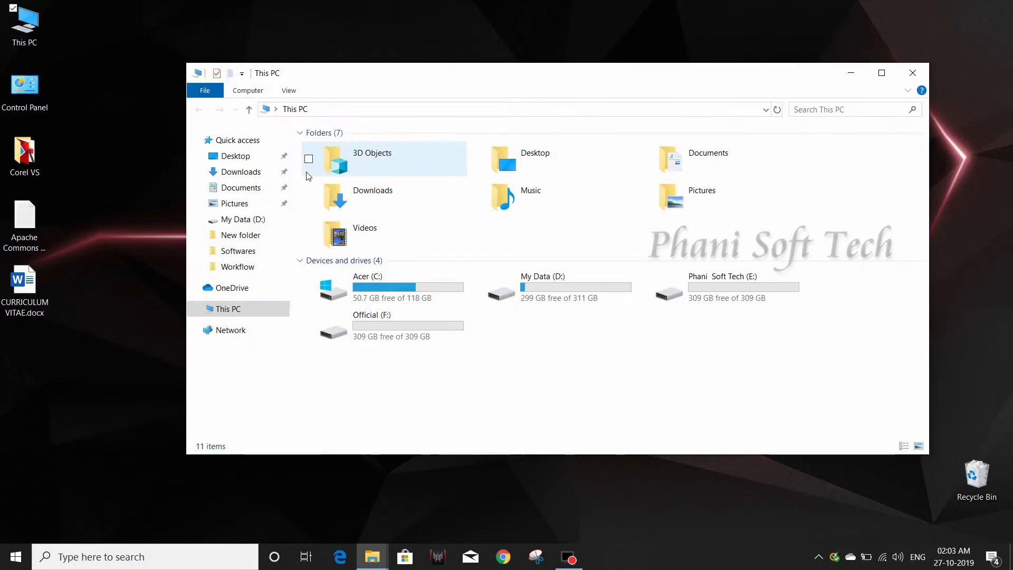
double_click(389, 280)
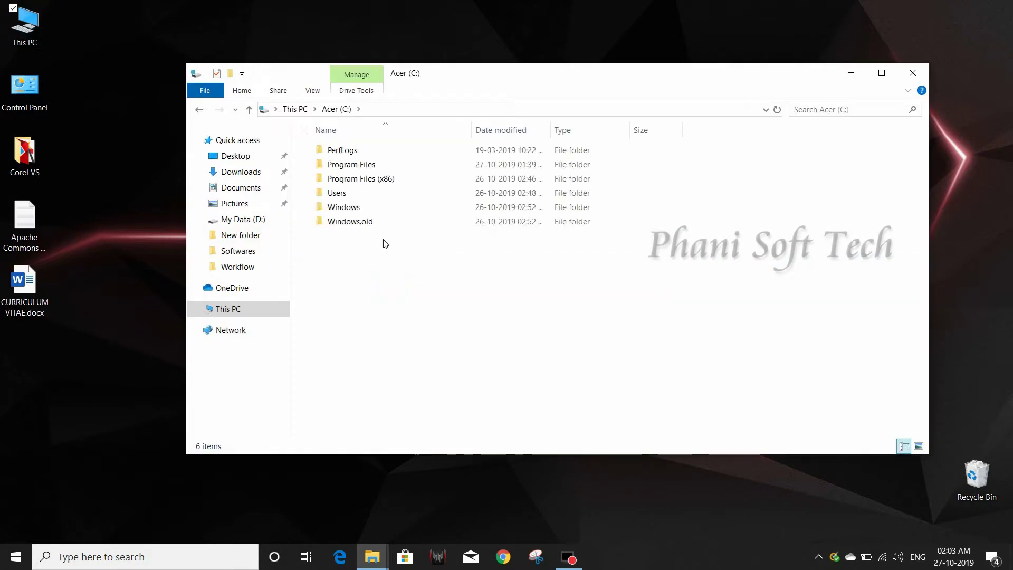
double_click(360, 164)
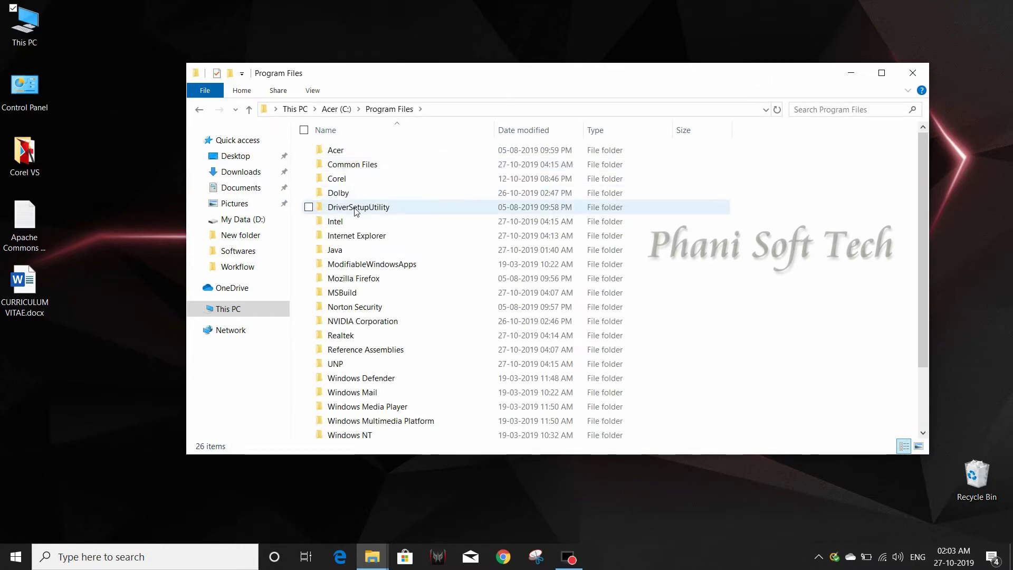
double_click(357, 250)
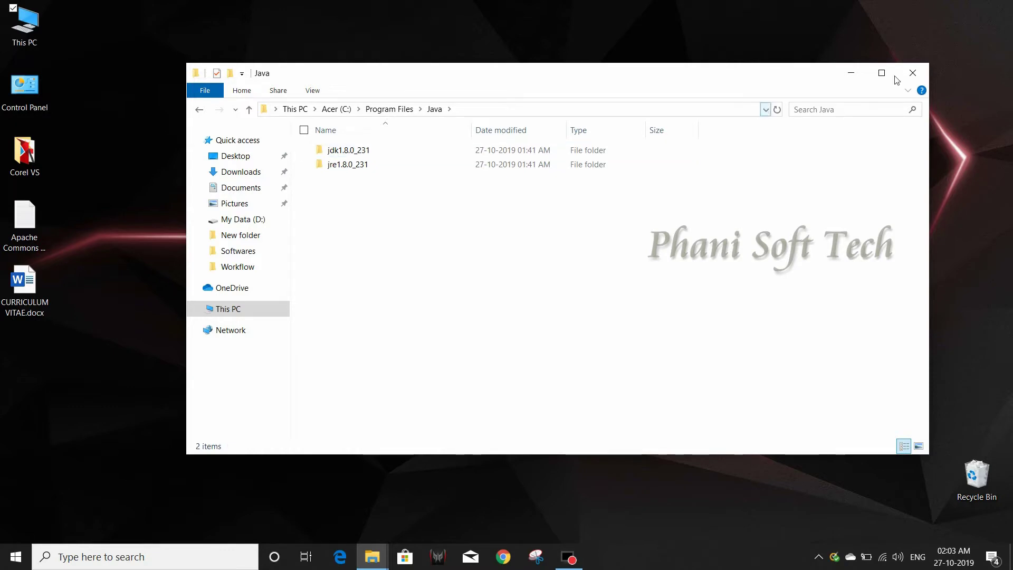
Close the Java and This PC windows to return to the desktop
left_click(920, 73)
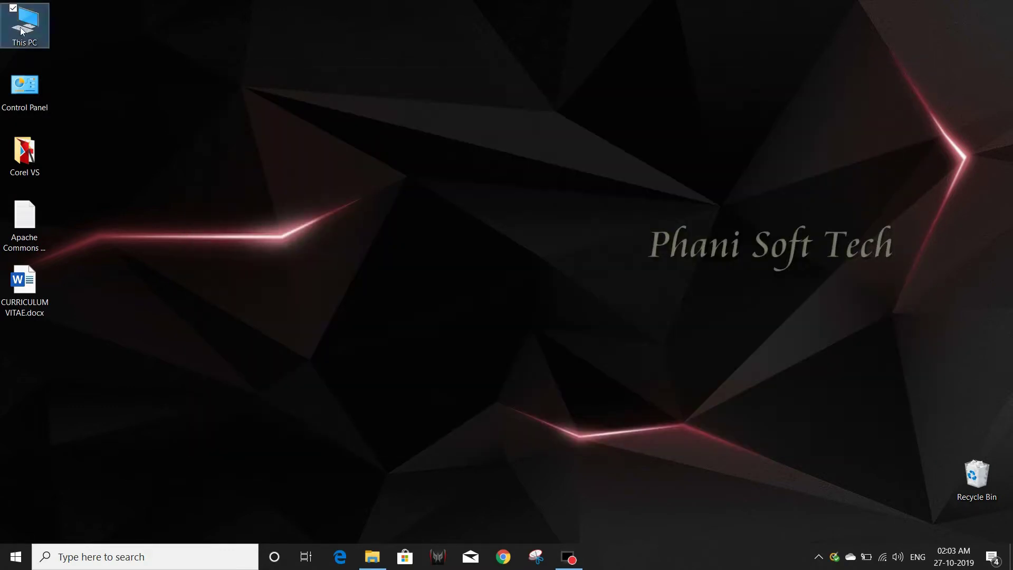
double_click(20, 31)
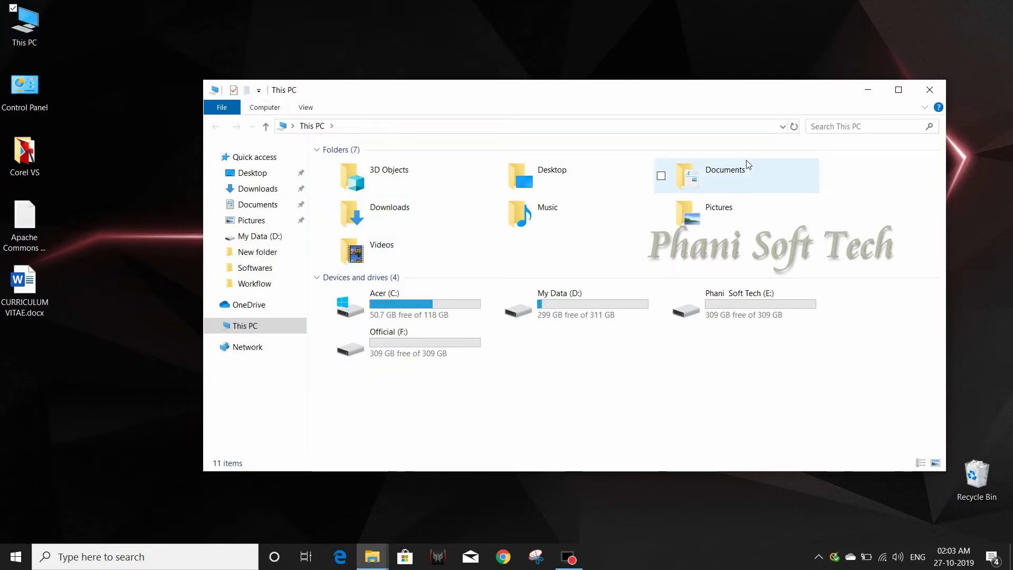
left_click(930, 90)
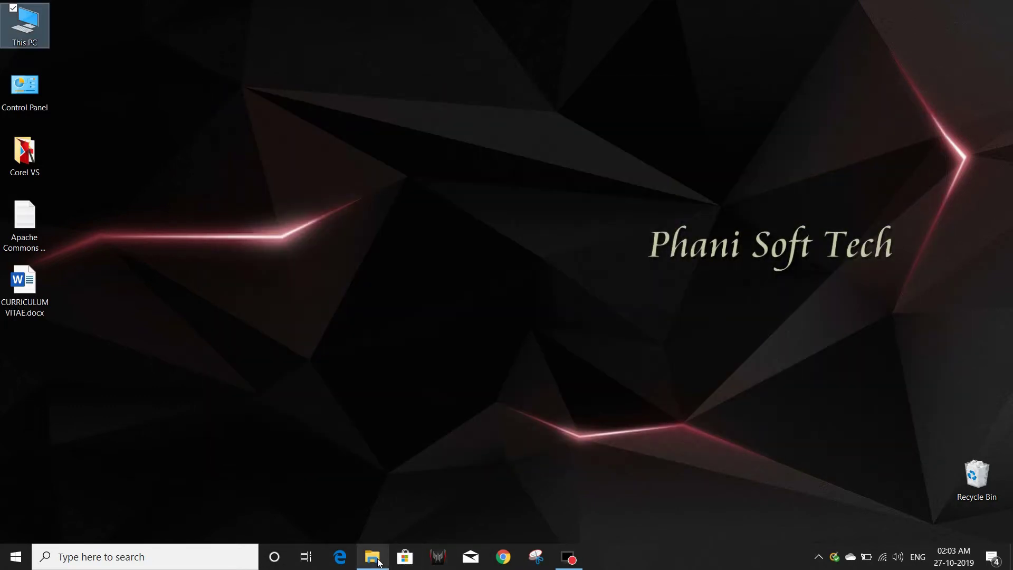
Run eclipse.exe from the extracted eclipse folder and close the Explorer window
mouse_move(372, 557)
left_click(386, 516)
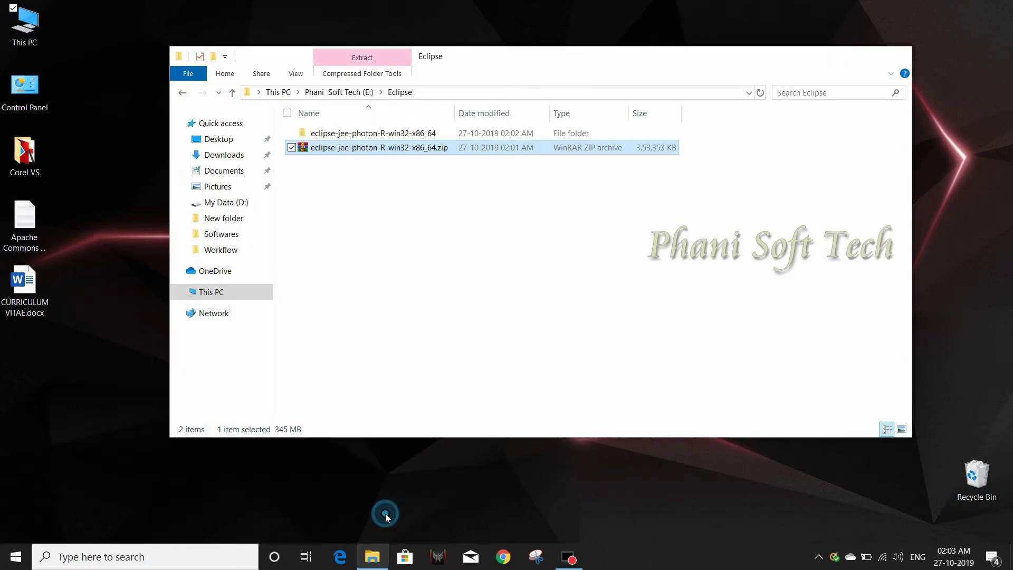
double_click(411, 139)
double_click(410, 140)
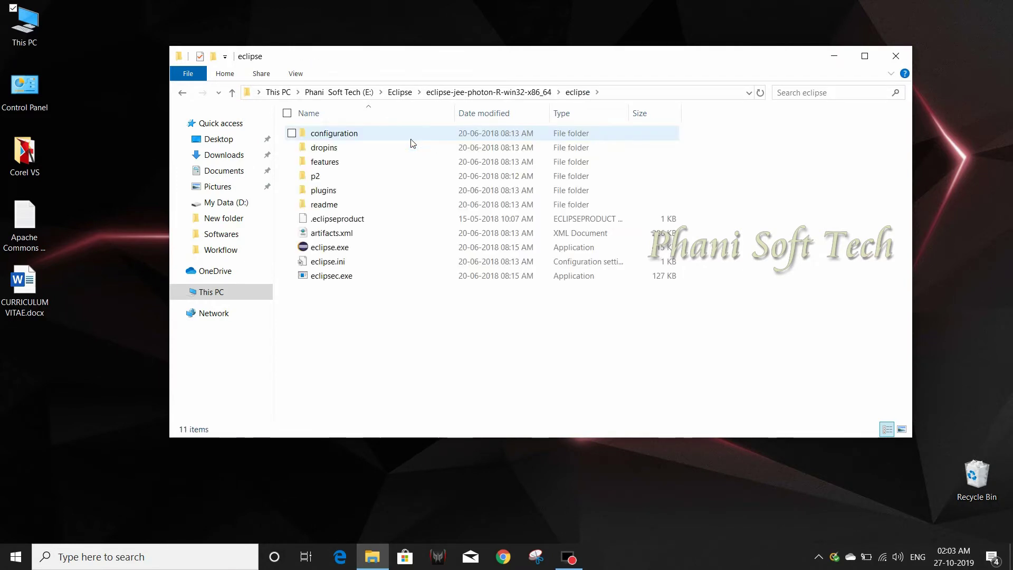
left_click(347, 249)
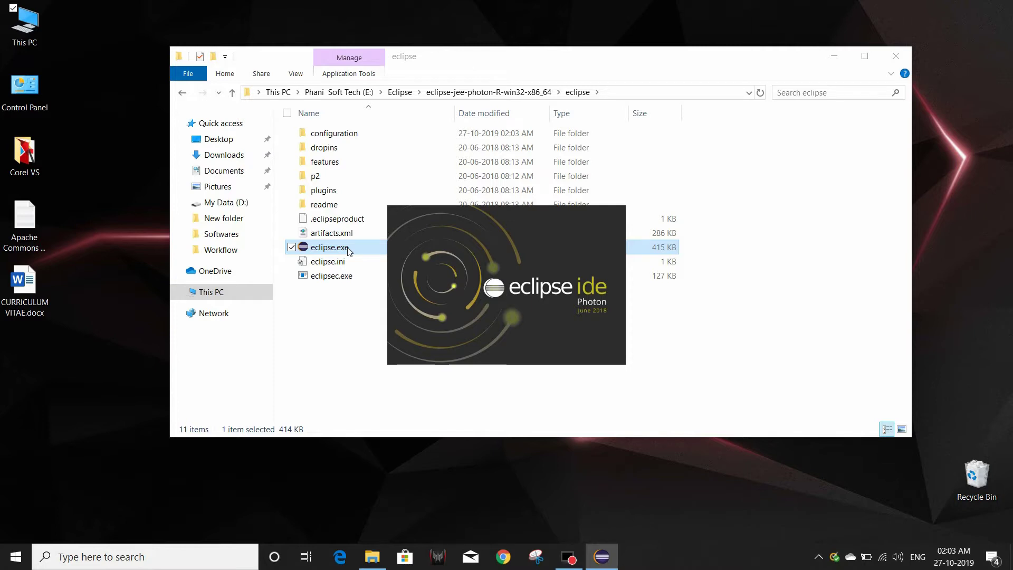
left_click(898, 60)
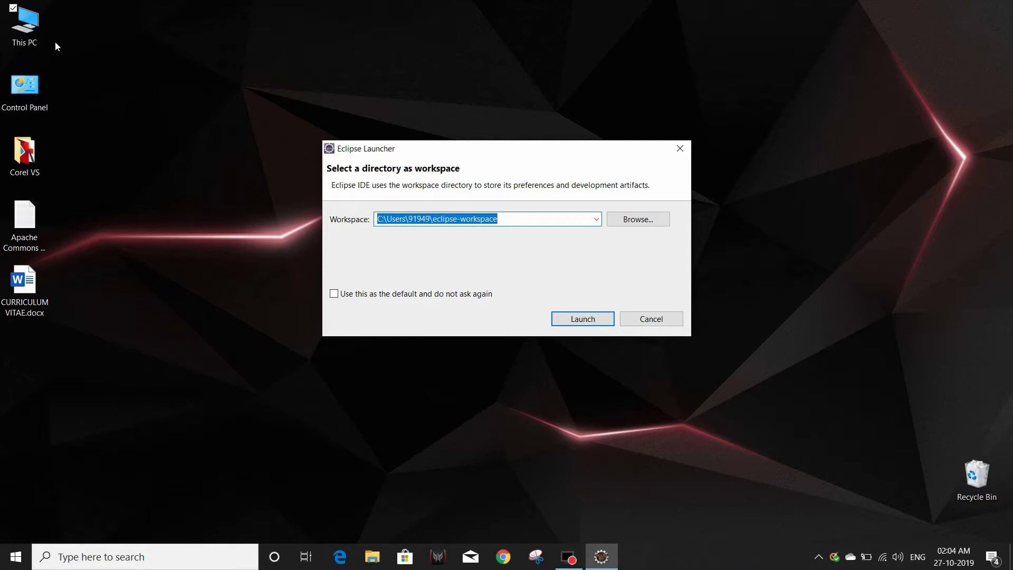
Create a new folder named Eclipse Workspace on drive E
double_click(45, 30)
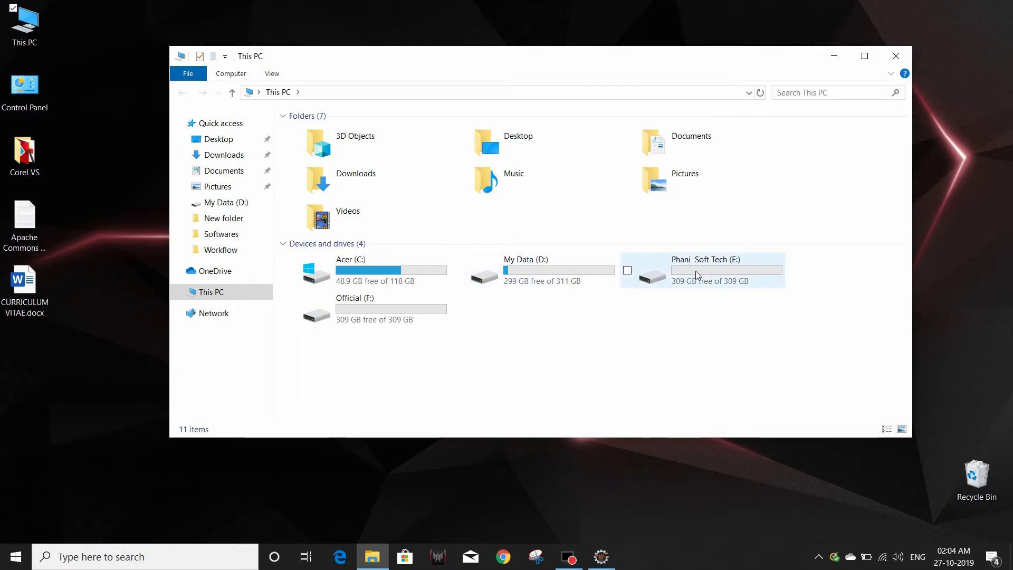
double_click(712, 269)
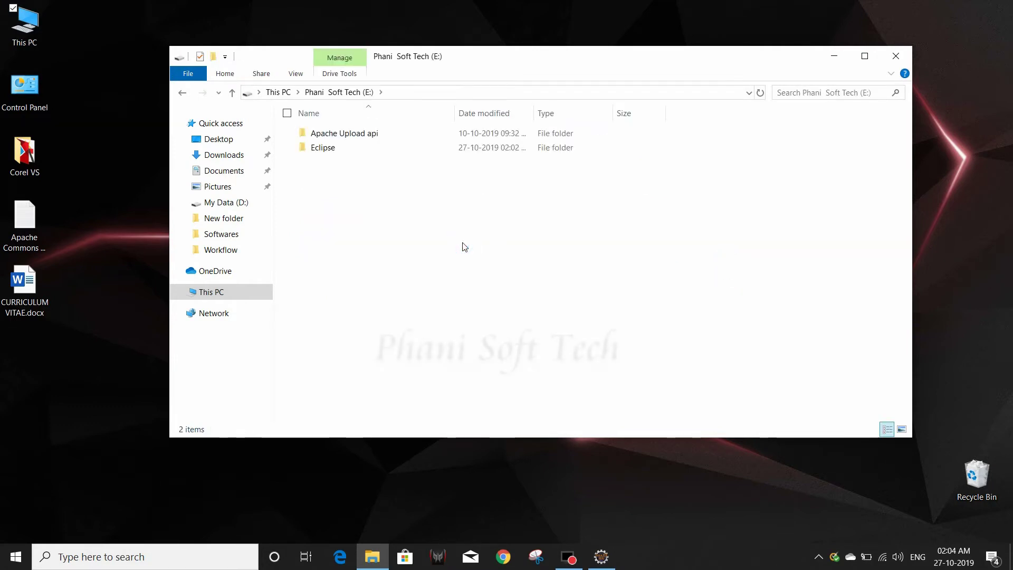
key("ctrl+shift+n")
type("PPro")
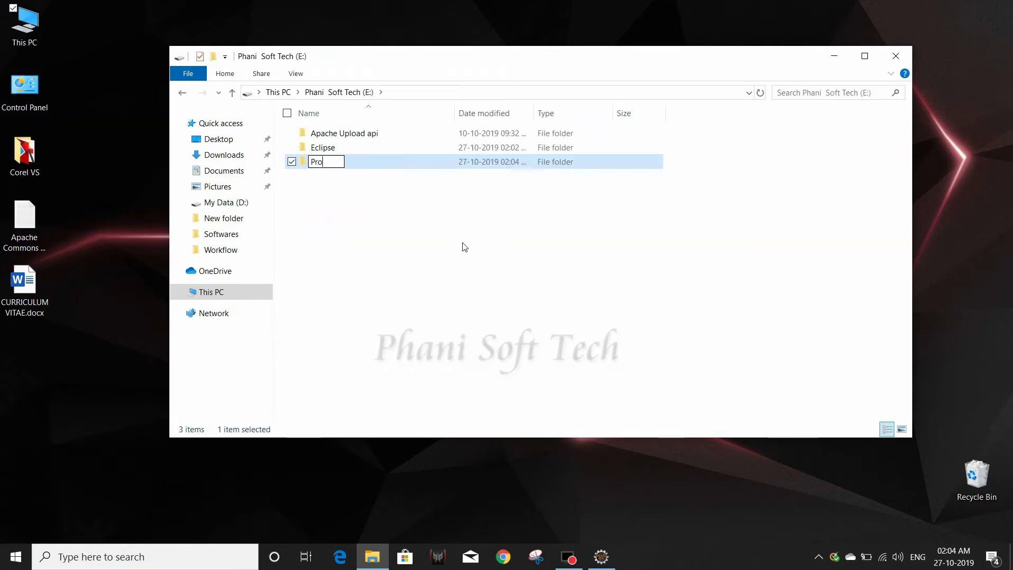
type("ject W")
key("BackSpace")
key("BackSpace")
key("BackSpace")
key("BackSpace")
key("BackSpace")
key("BackSpace")
key("BackSpace")
key("BackSpace")
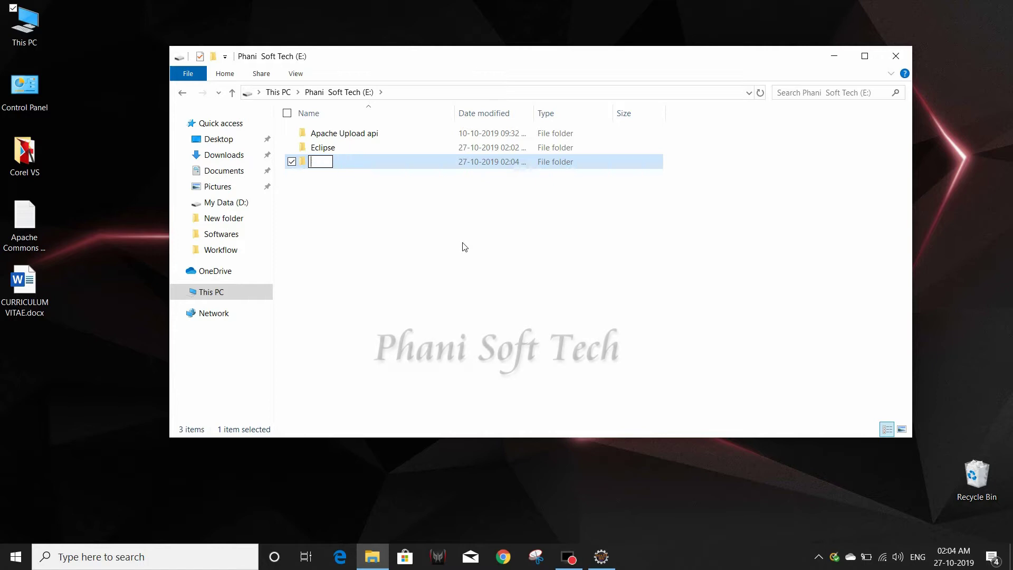
type("Eclipse")
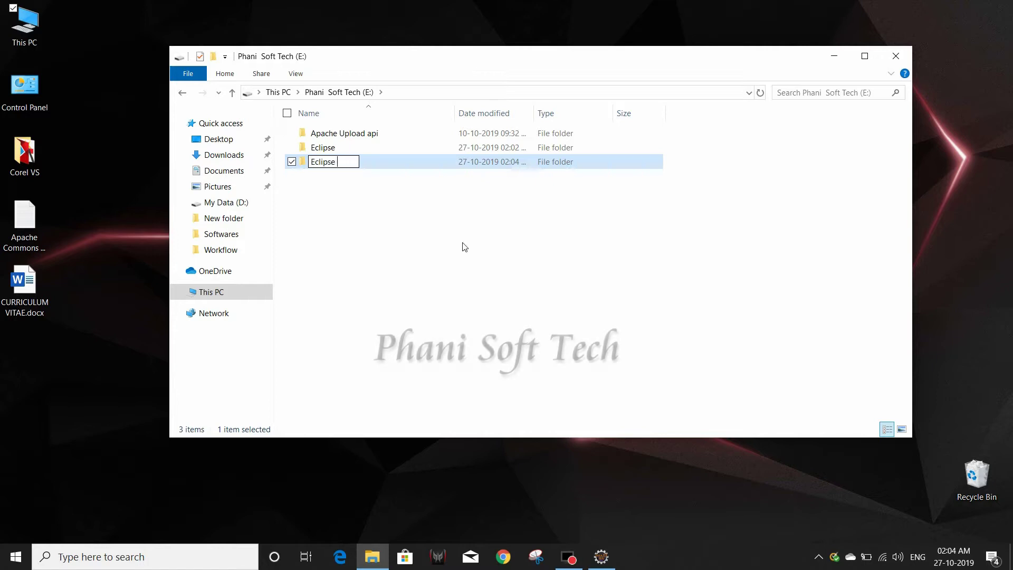
type(" Workspac")
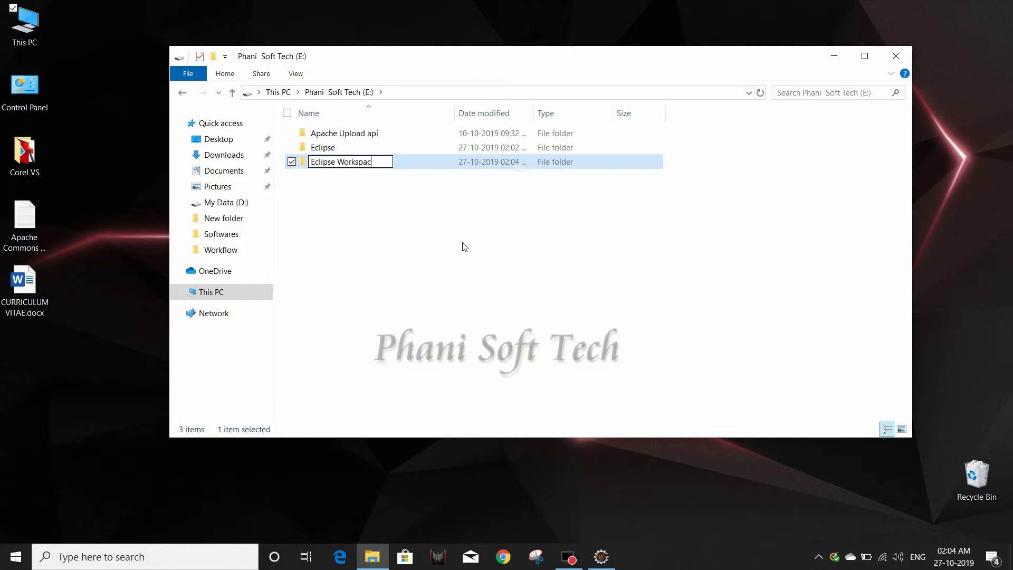
type("e")
key("Return")
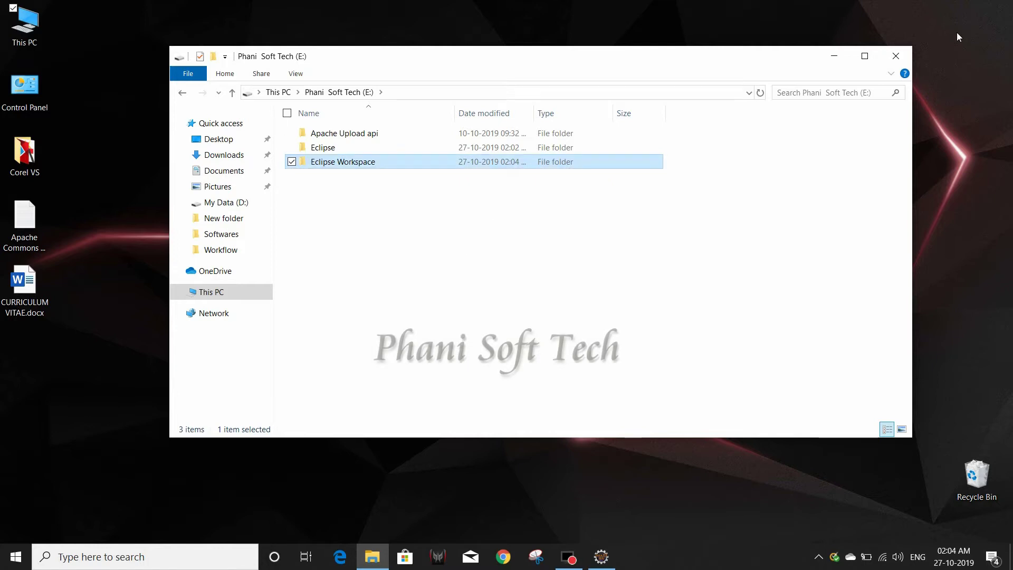
Browse to E:\Eclipse Workspace as the workspace folder and launch Eclipse
left_click(895, 56)
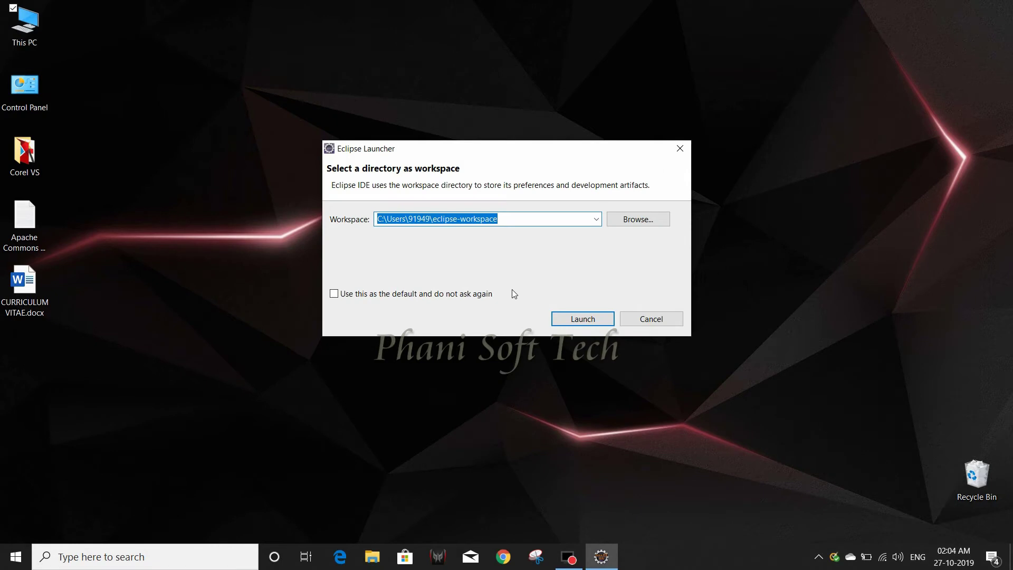
left_click(634, 223)
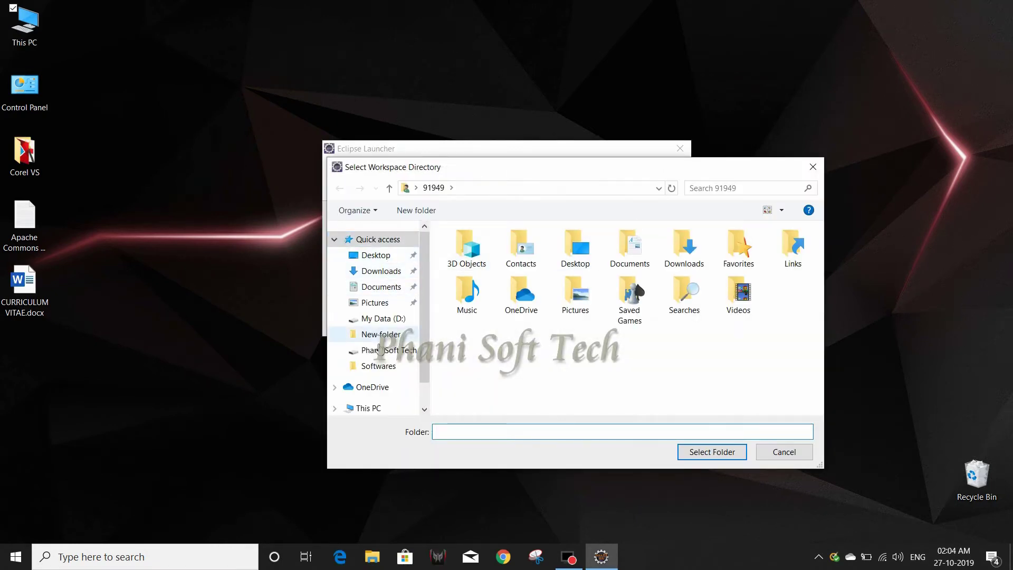
left_click(384, 320)
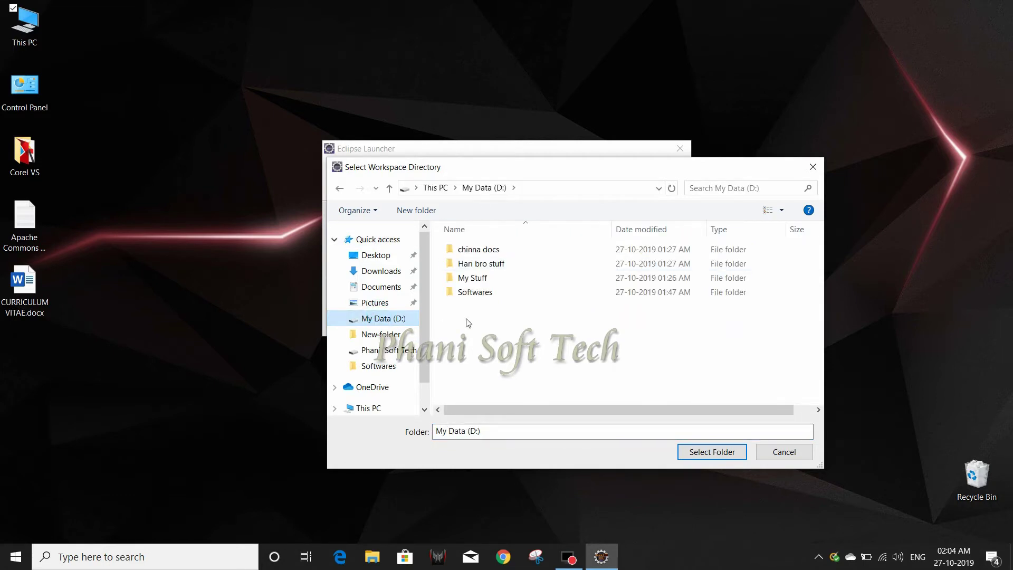
left_click(393, 352)
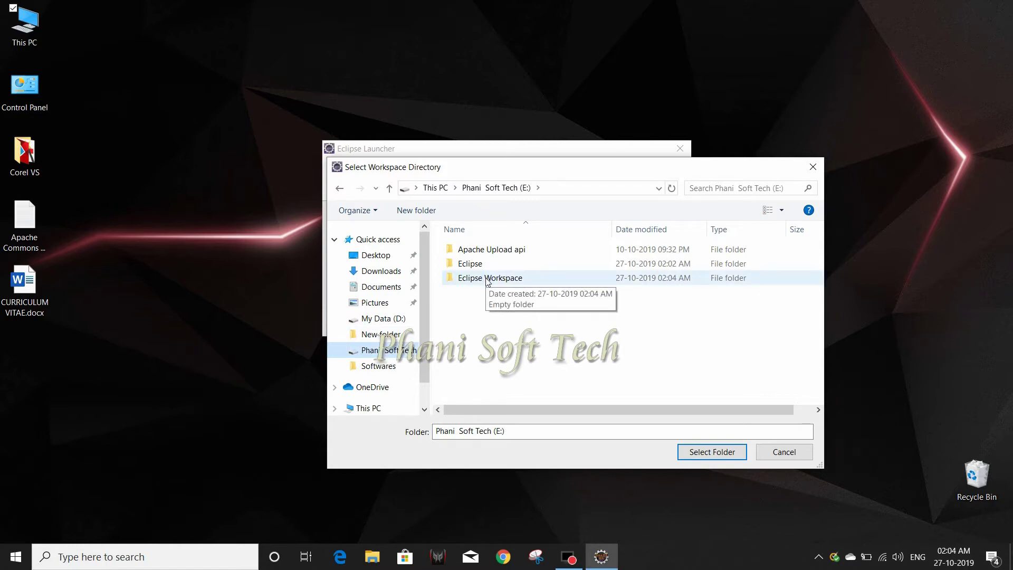
left_click(486, 283)
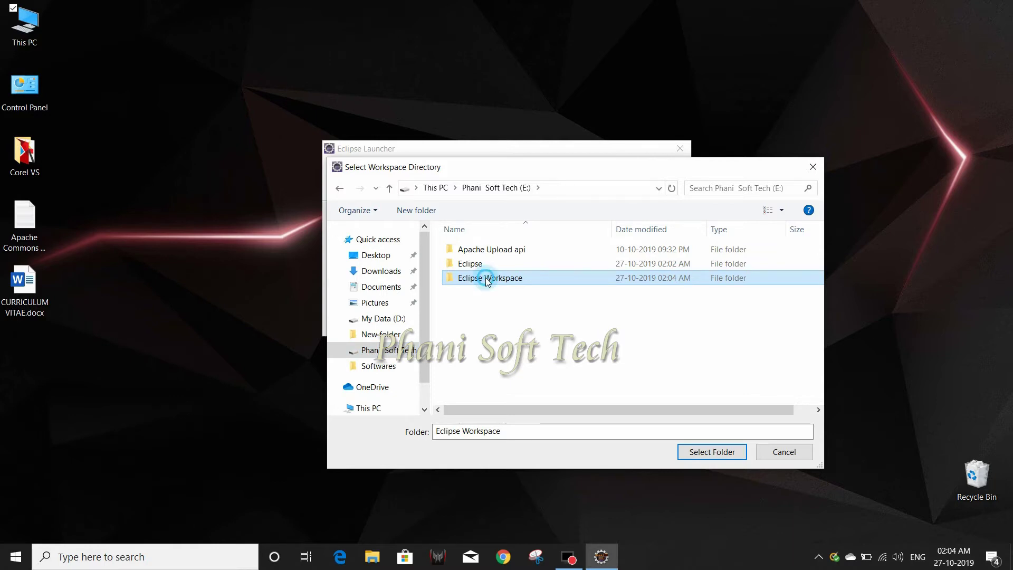
double_click(487, 282)
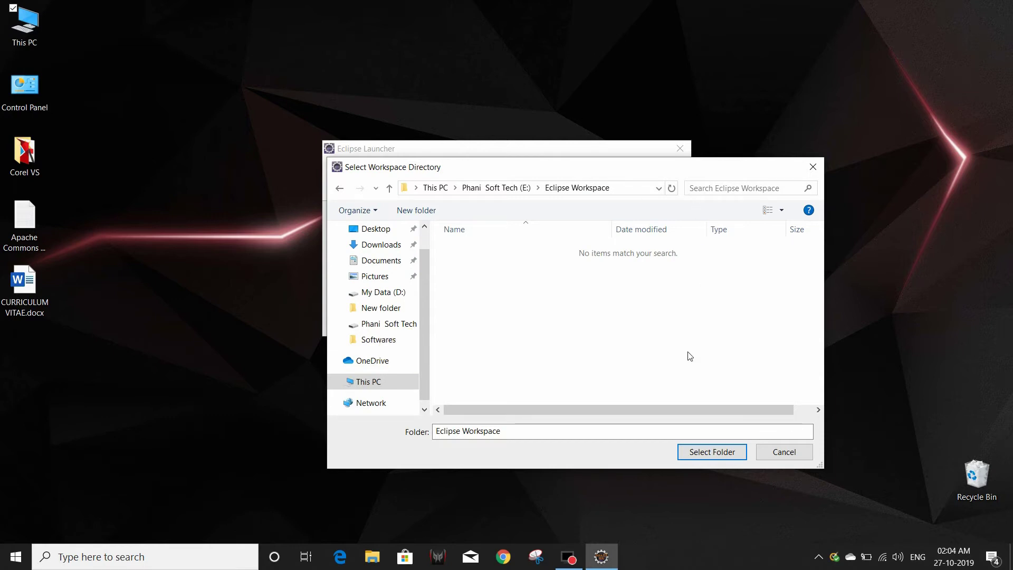
left_click(722, 453)
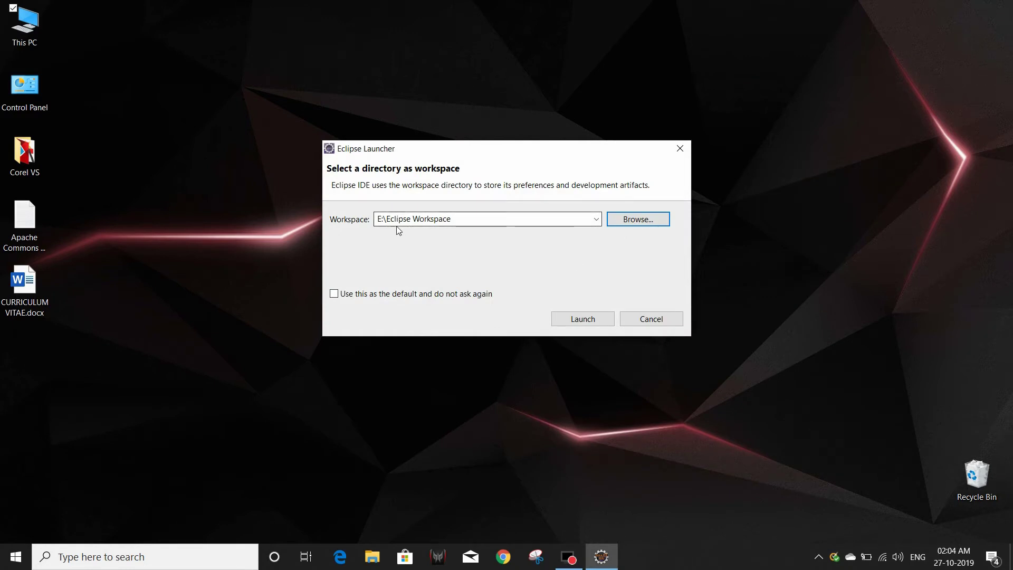
left_click(581, 320)
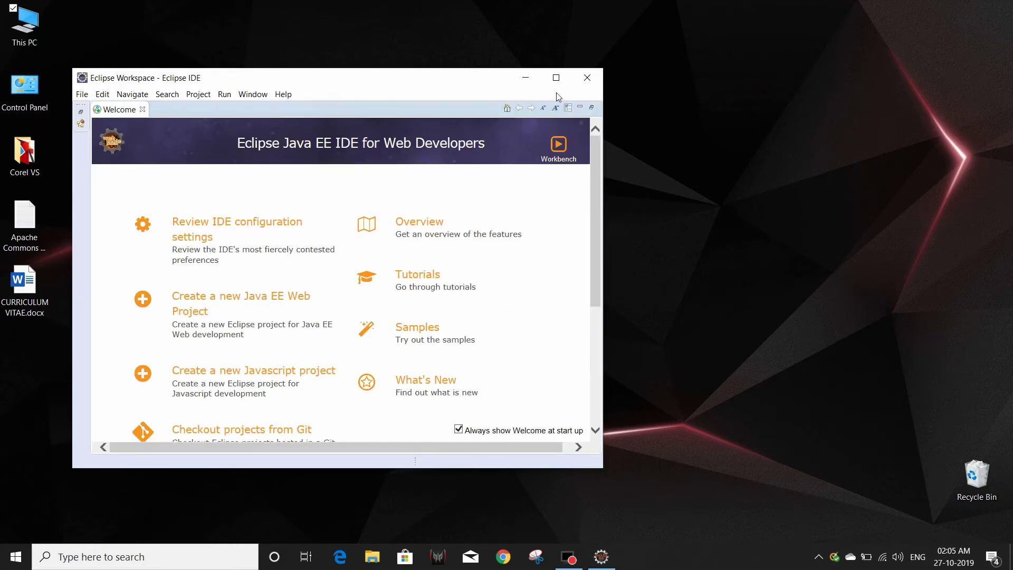
Maximize the Eclipse window and close the Welcome page to show the empty workbench
left_click(557, 77)
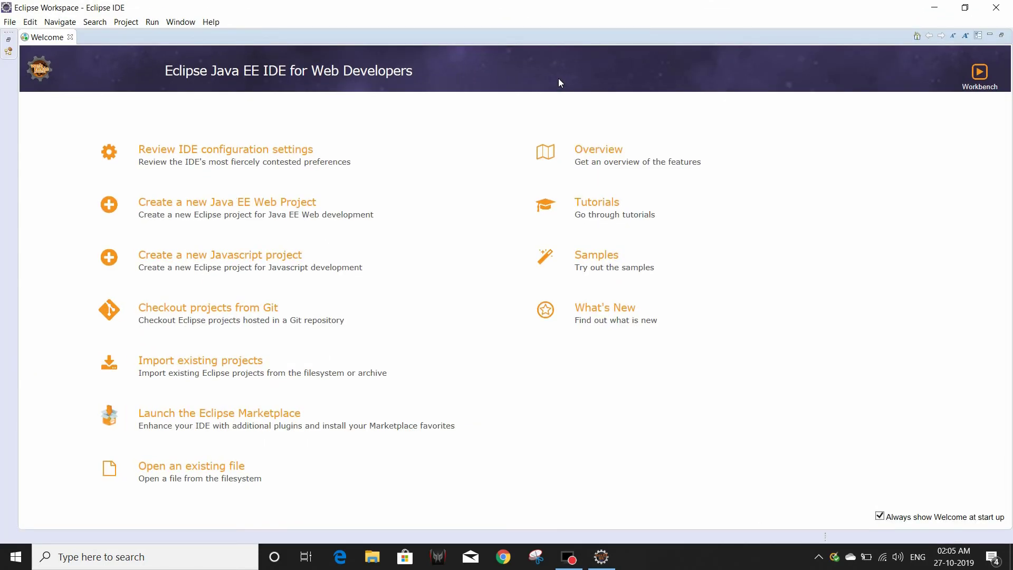
left_click(70, 37)
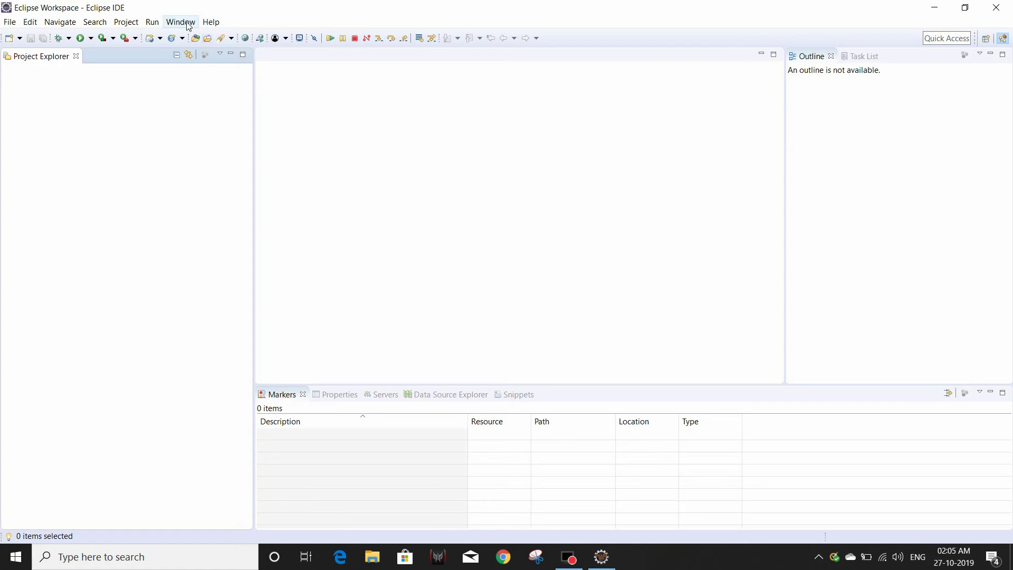
Open the Eclipse Marketplace from the Help menu
left_click(182, 24)
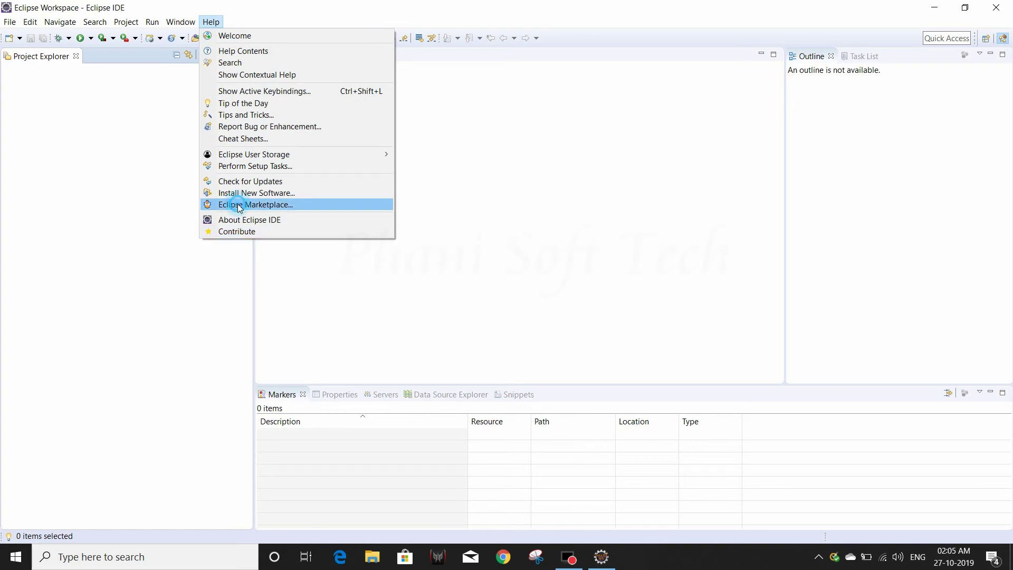
left_click(238, 206)
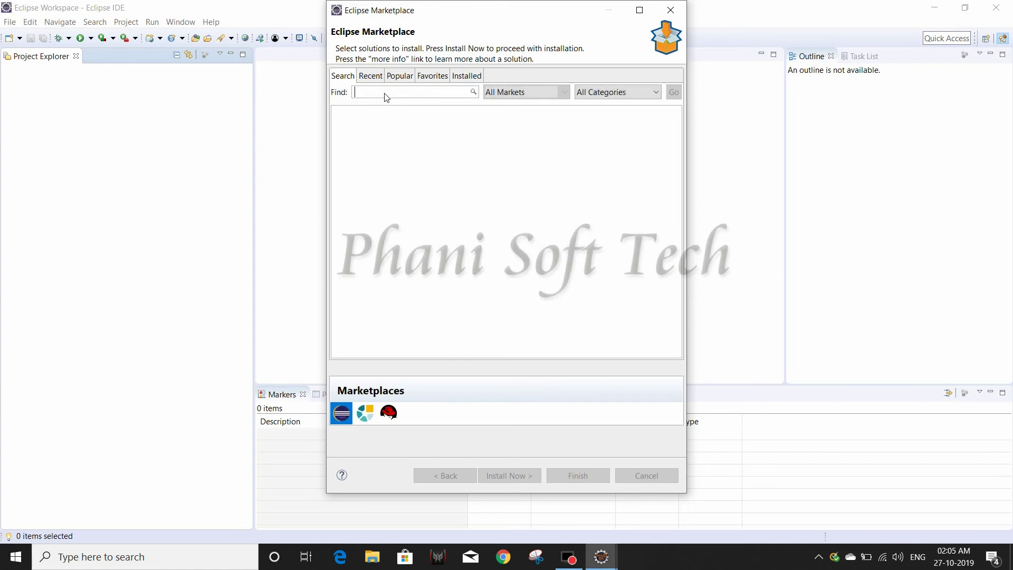
type("sts")
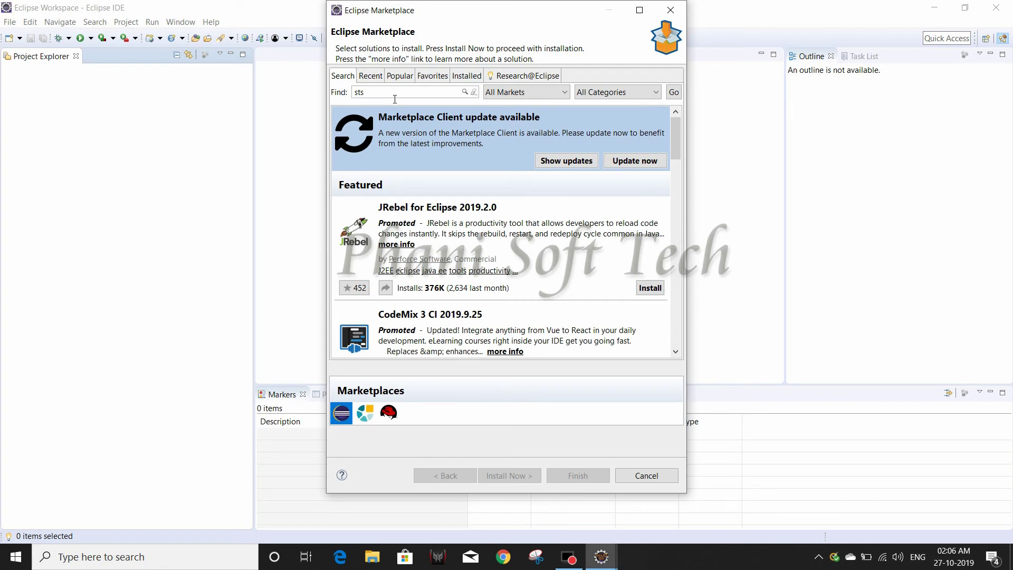
Run the Marketplace search for 'sts' returning 33 matches
key("Return")
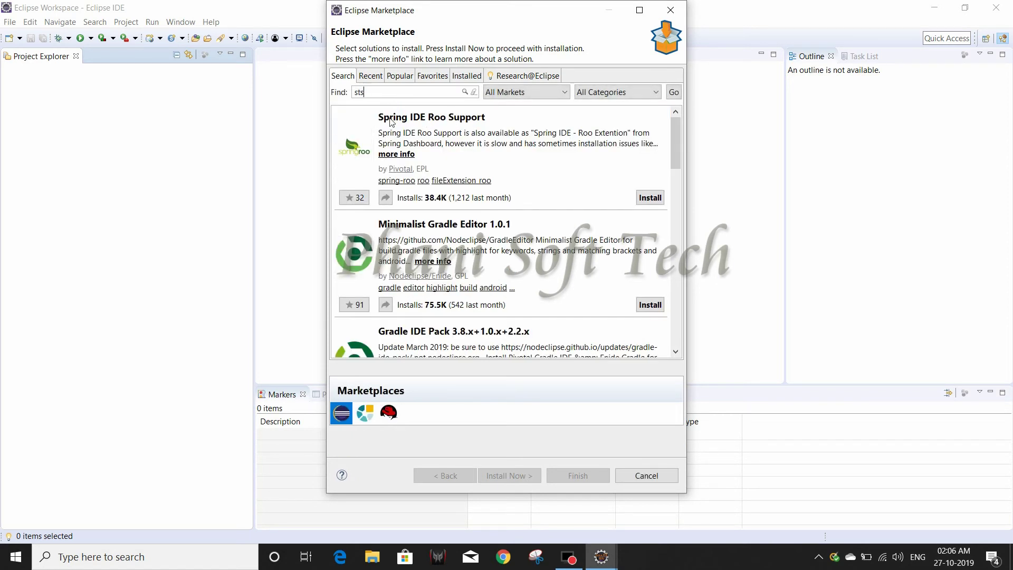
scroll(499, 260, "down", 1)
scroll(500, 260, "down", 3)
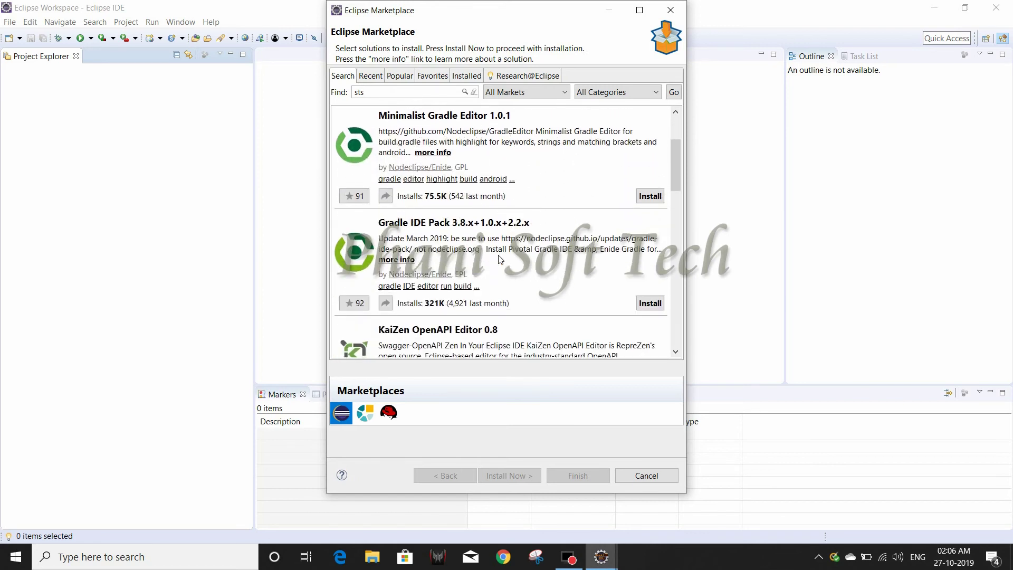
scroll(500, 261, "down", 3)
scroll(499, 260, "down", 3)
scroll(500, 260, "down", 3)
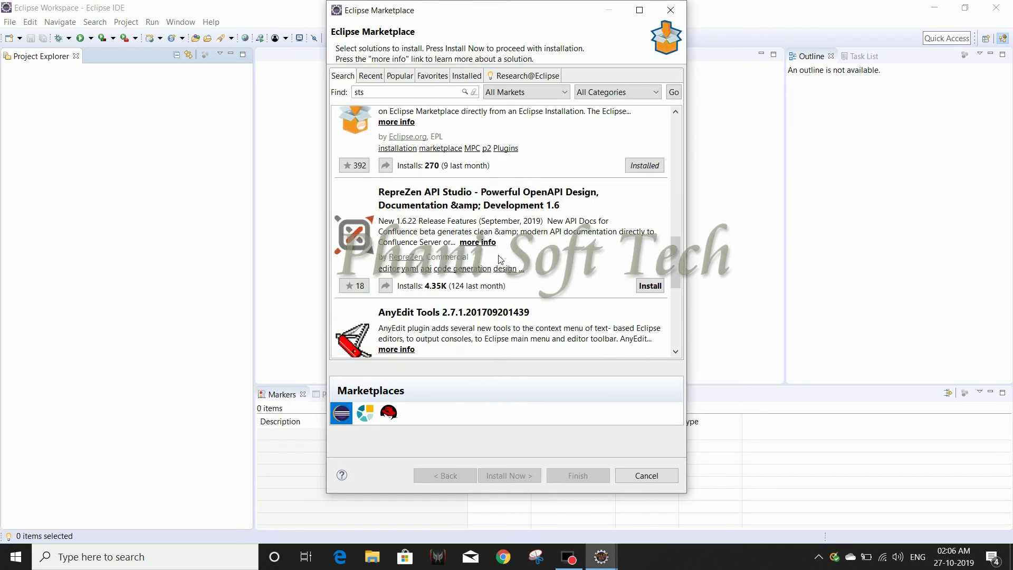
scroll(499, 260, "down", 2)
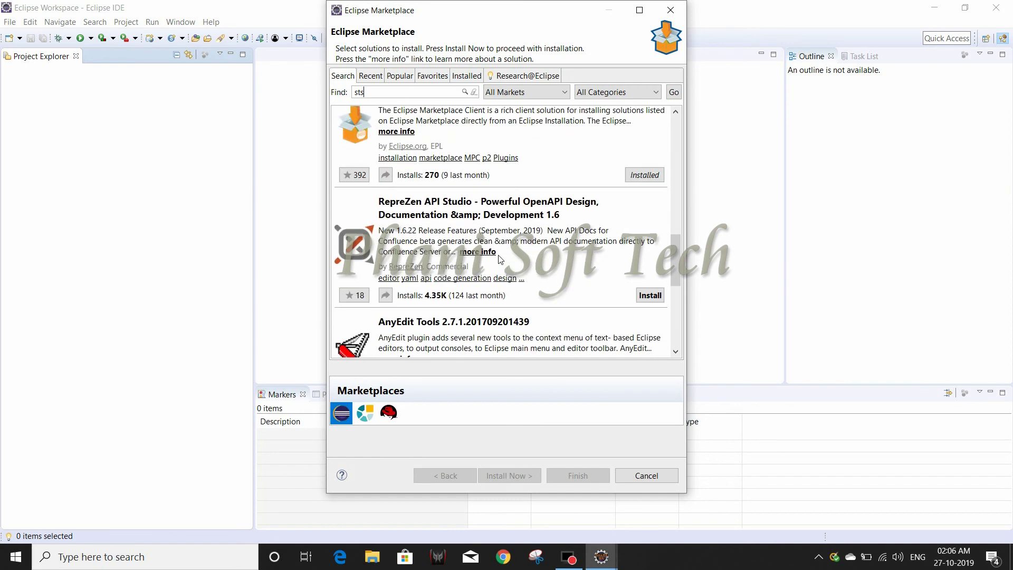
scroll(499, 260, "down", 3)
scroll(500, 260, "down", 1)
scroll(499, 260, "down", 1)
scroll(500, 260, "up", 2)
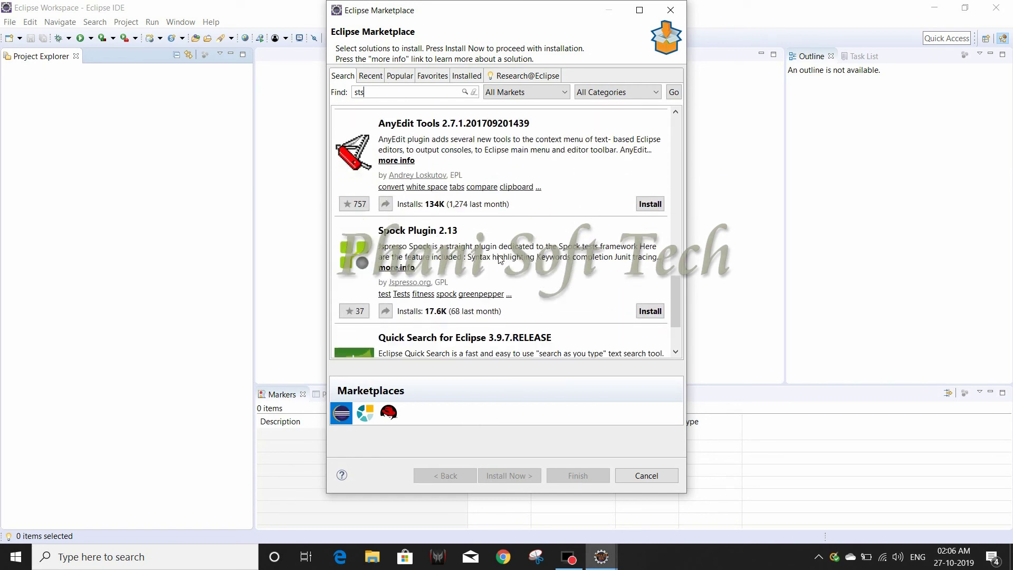
scroll(500, 260, "up", 3)
scroll(500, 259, "up", 3)
scroll(499, 260, "up", 3)
scroll(500, 260, "up", 2)
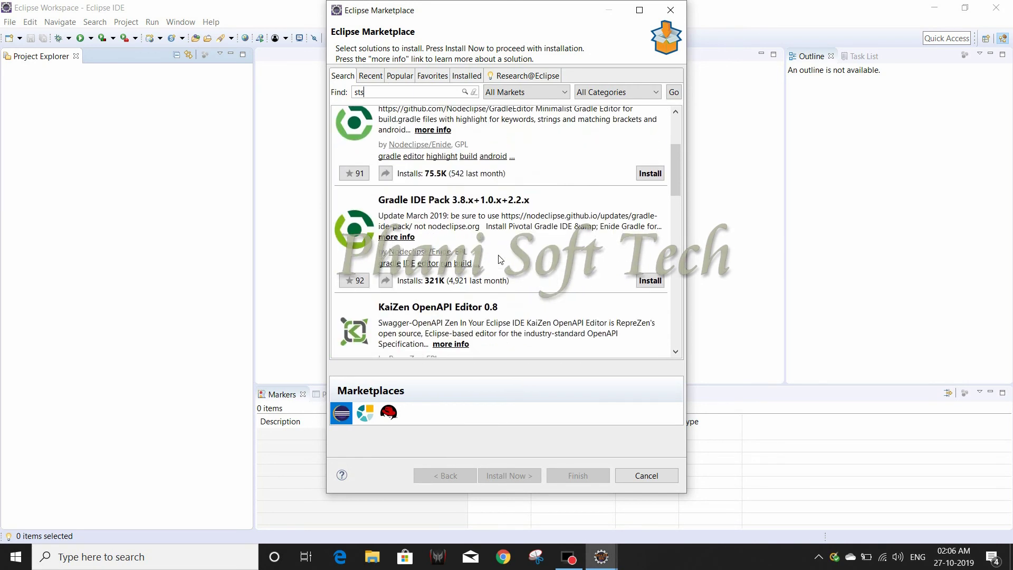
scroll(500, 259, "up", 2)
scroll(500, 260, "up", 1)
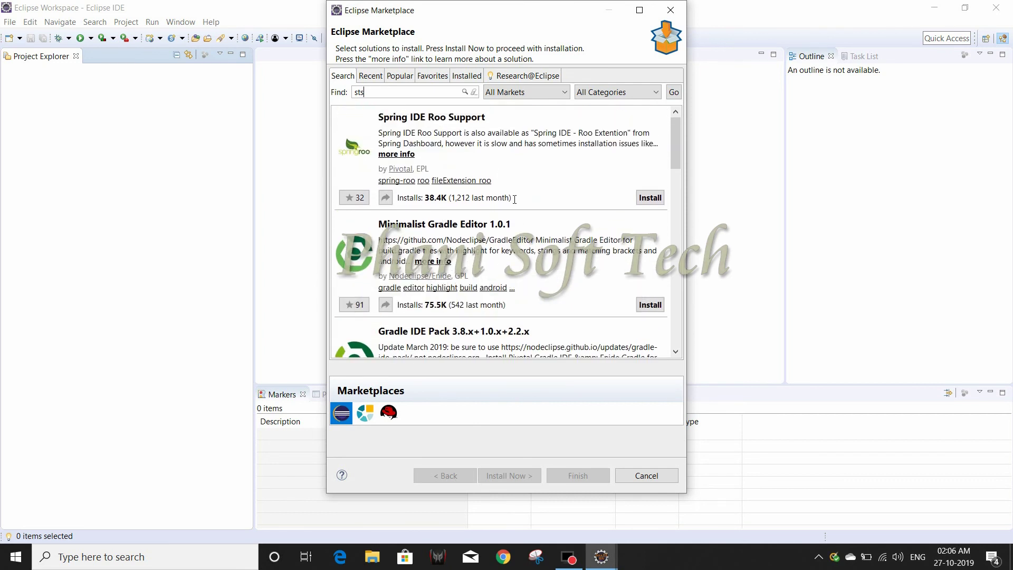
scroll(511, 200, "down", 5)
scroll(511, 199, "down", 3)
scroll(510, 200, "down", 3)
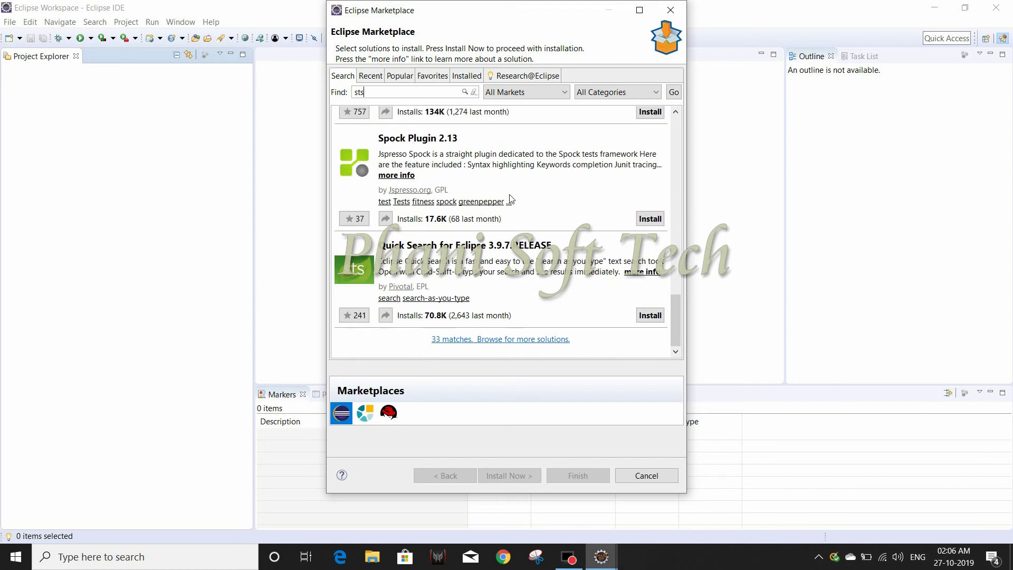
scroll(511, 200, "up", 3)
scroll(511, 200, "down", 2)
scroll(510, 199, "down", 1)
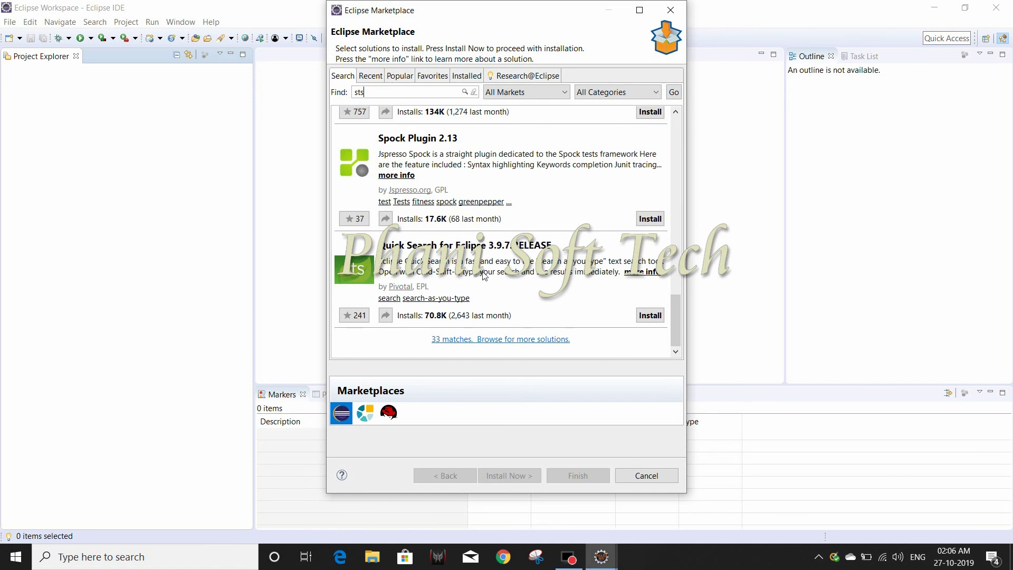
scroll(483, 274, "up", 5)
scroll(484, 275, "up", 5)
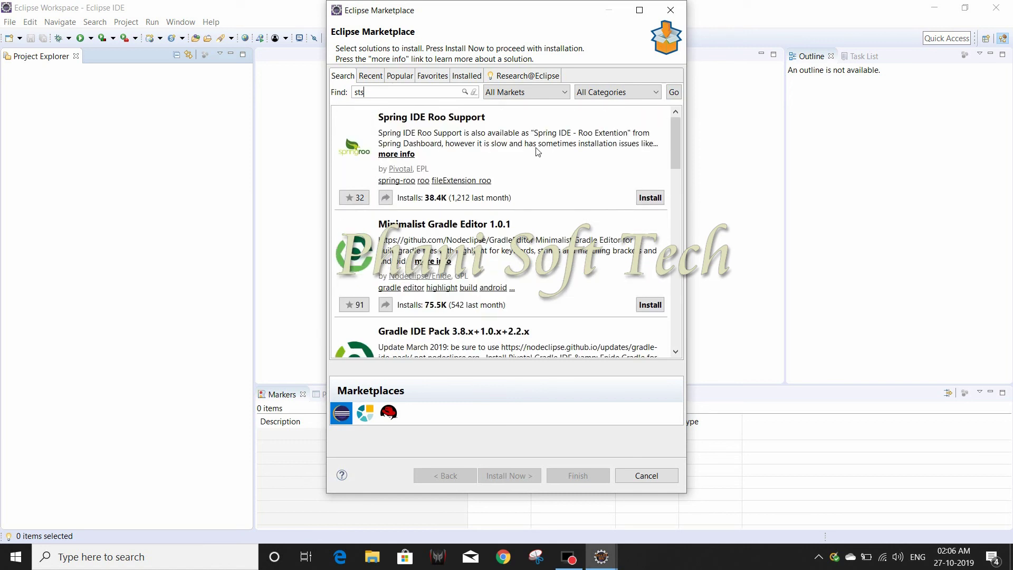
left_click(669, 12)
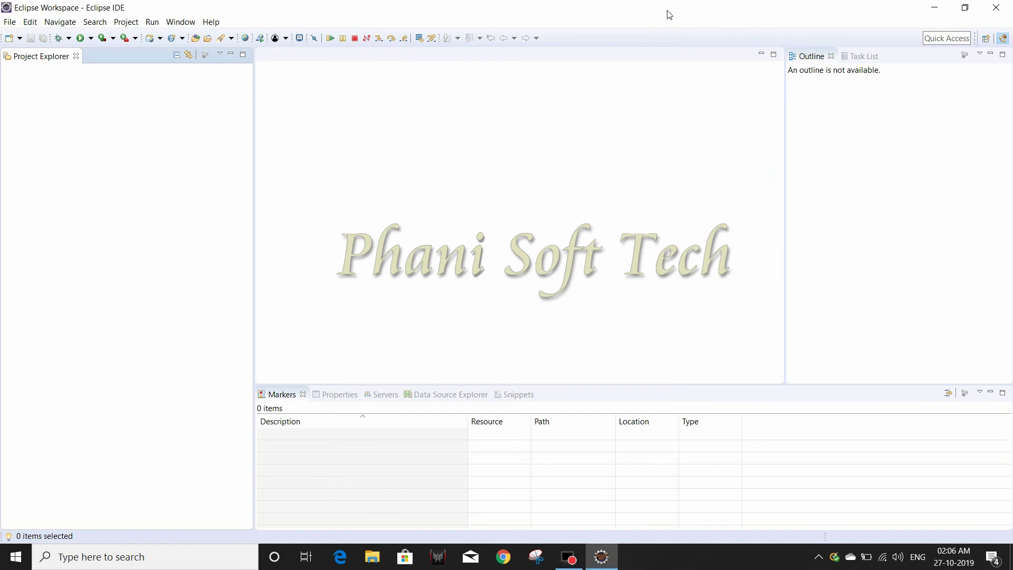